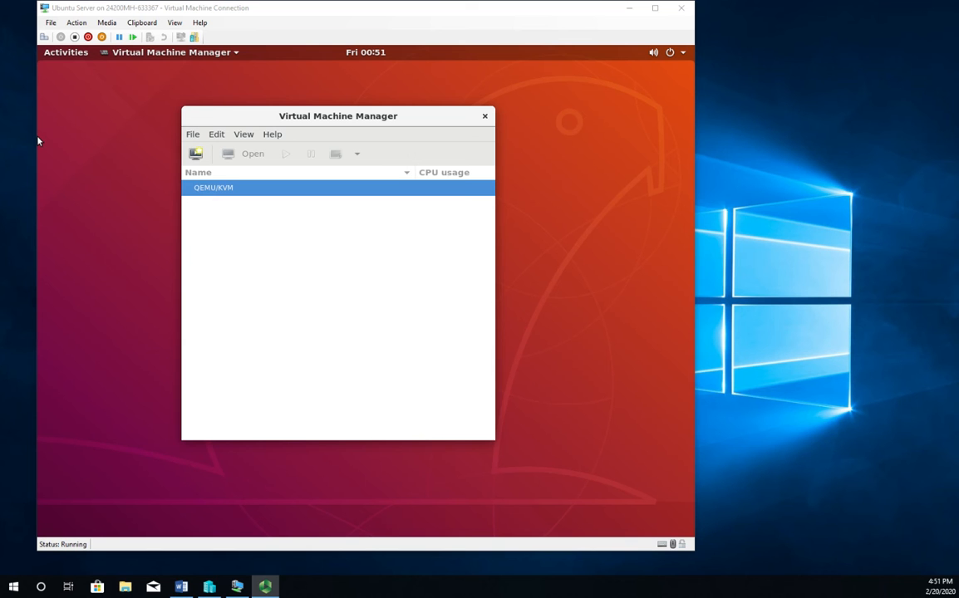
Close Virtual Machine Manager, reopen it by searching for "virtu", and move its window toward the middle of the desktop.
left_click(37, 141)
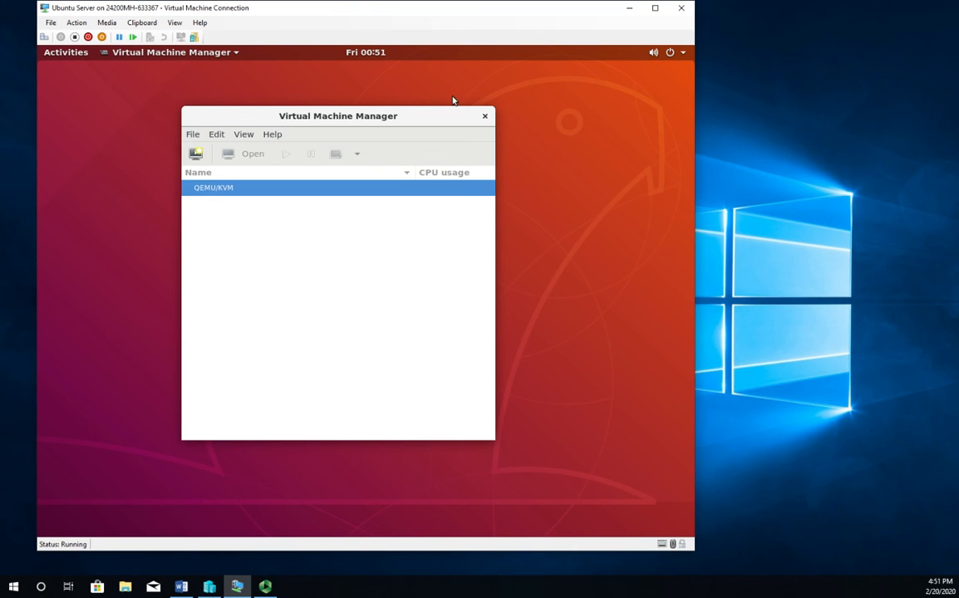
left_click(485, 117)
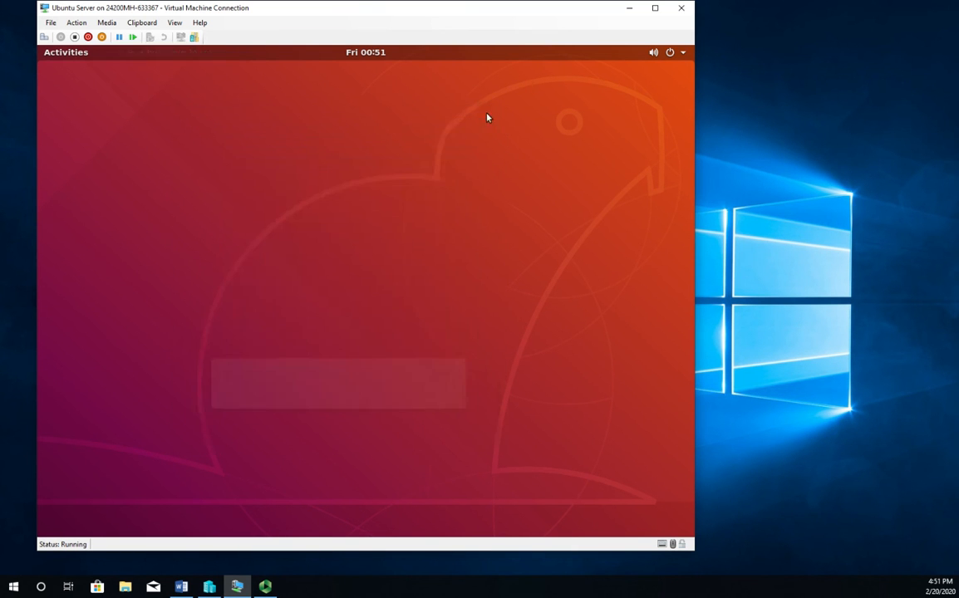
left_click(74, 53)
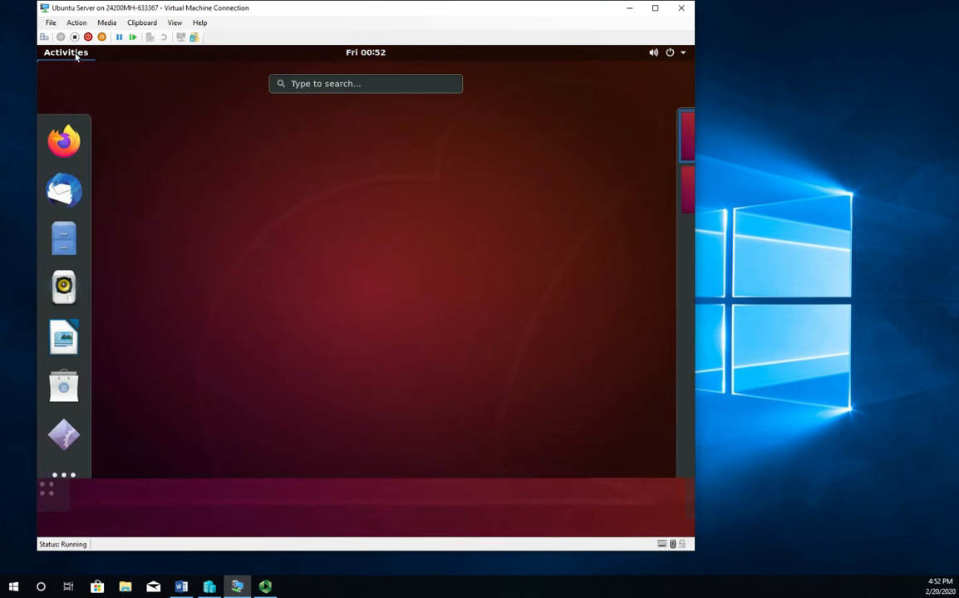
left_click(346, 84)
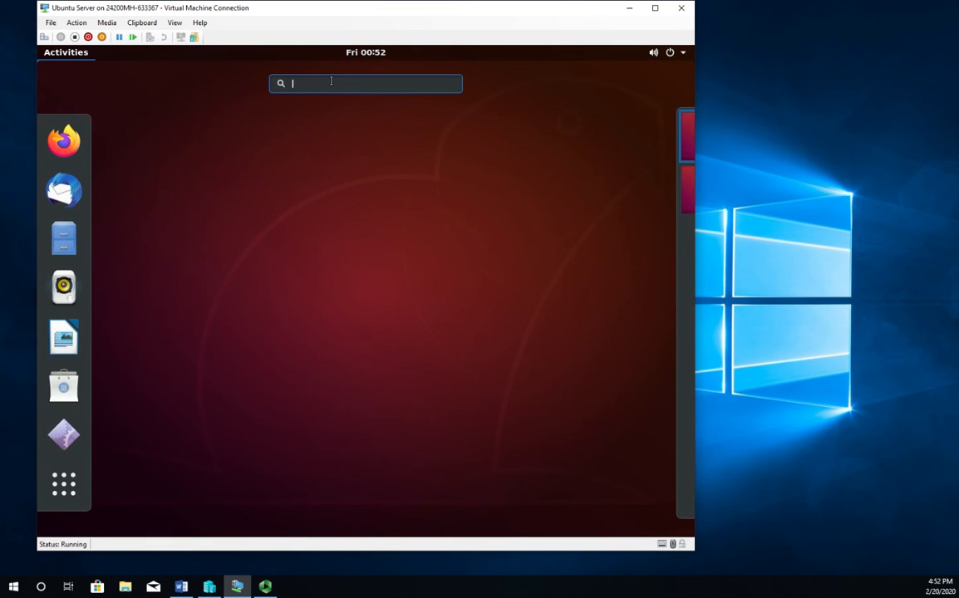
type("virtu")
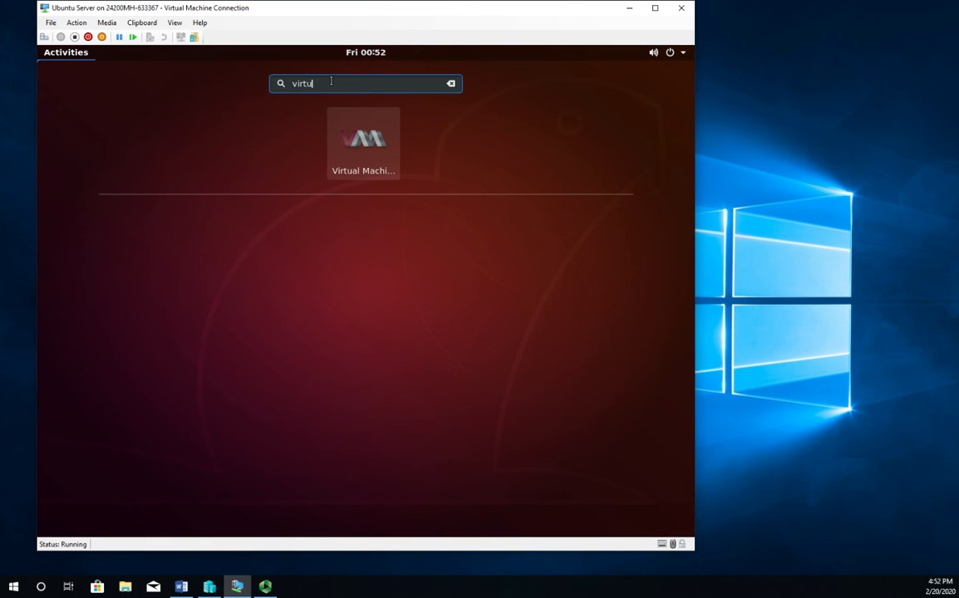
key("Return")
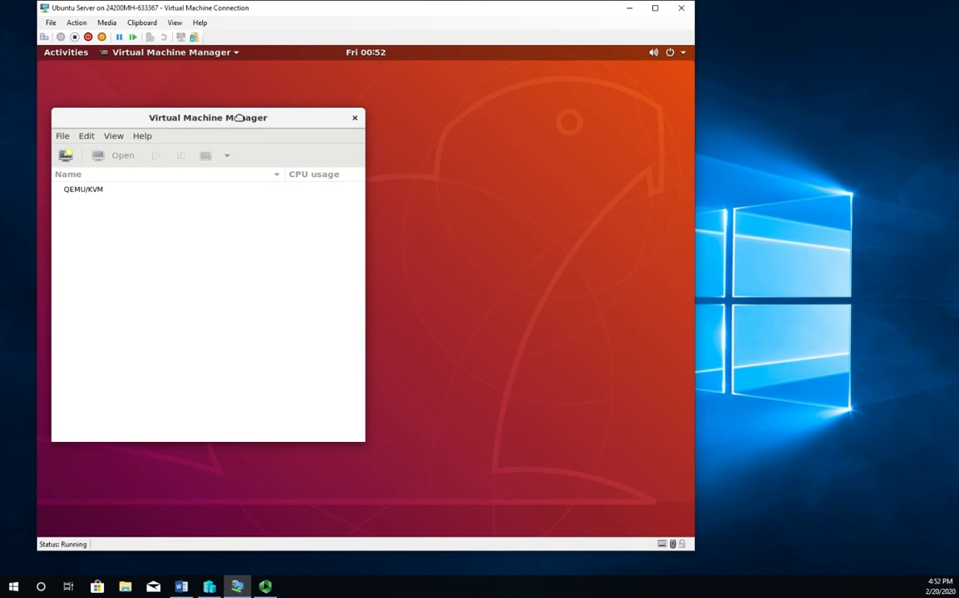
left_click_drag(223, 115, 337, 101)
Open the details of the QEMU/KVM connection and rename the connection to "Local KVM Host".
left_click(189, 182)
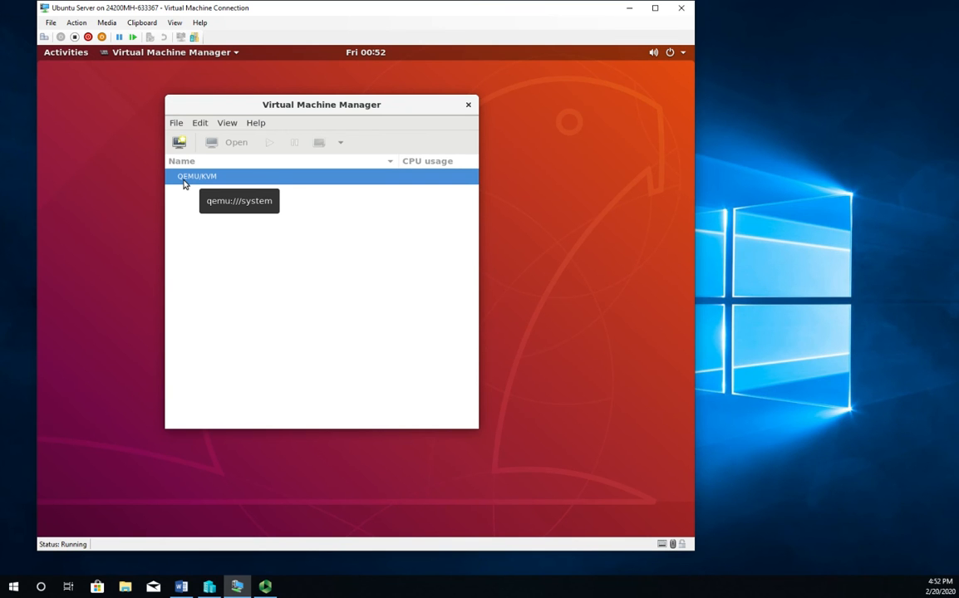
right_click(184, 184)
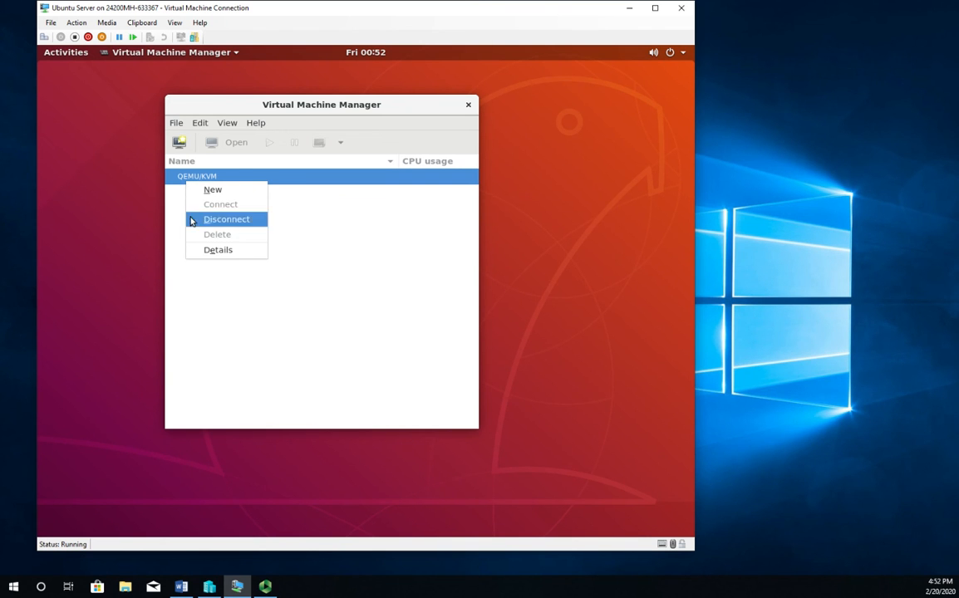
left_click(208, 248)
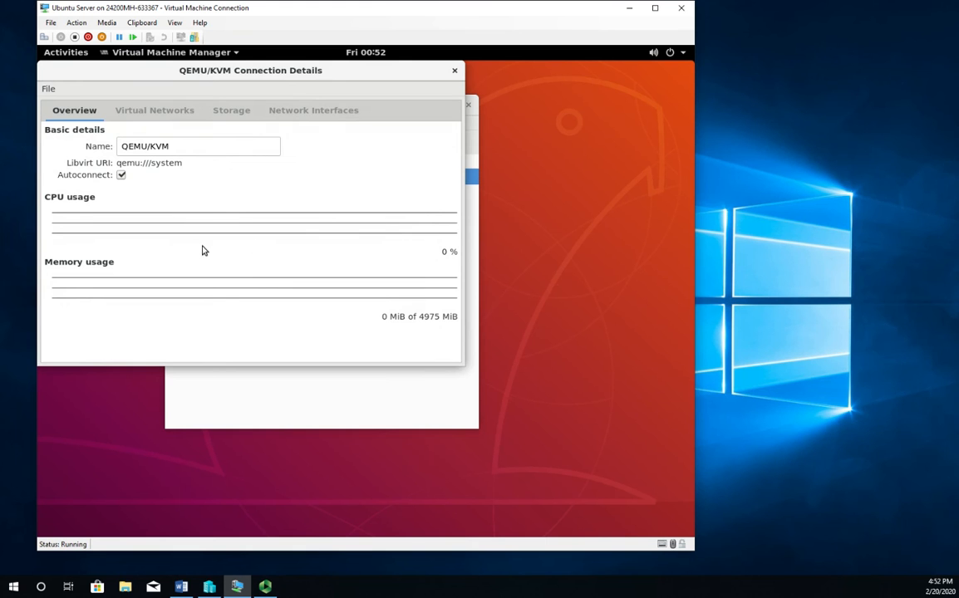
left_click_drag(204, 71, 305, 135)
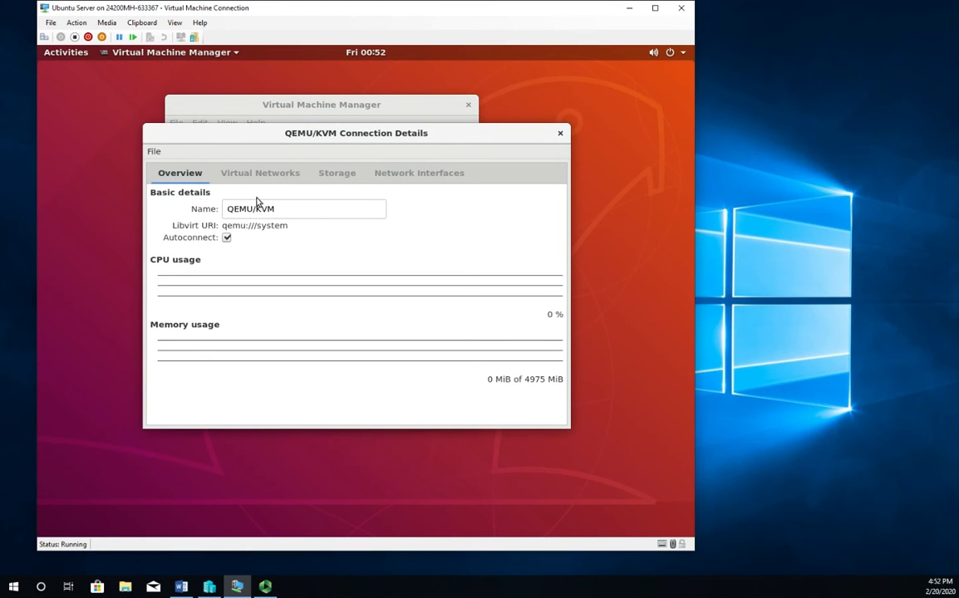
left_click(289, 211)
left_click_drag(289, 211, 192, 206)
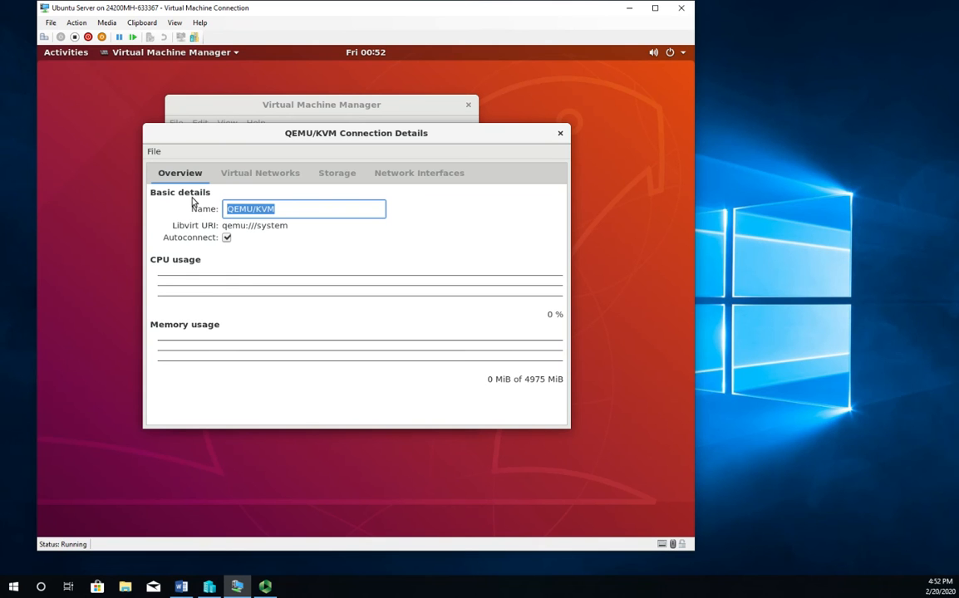
type("Locah")
key("BackSpace")
type("l KVM Host")
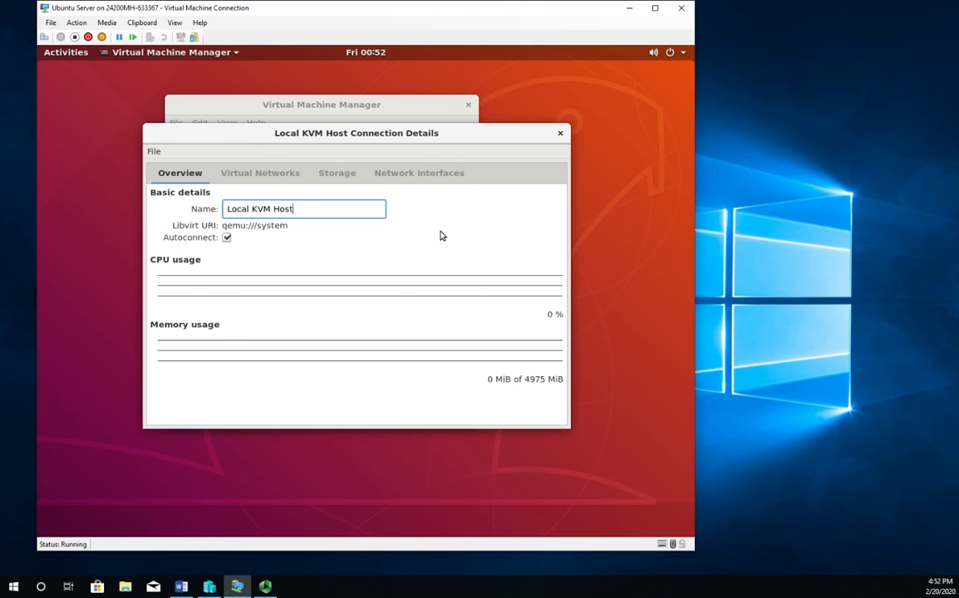
Examine the default virtual network's IPv4 configuration, the default storage pool and the form for adding a storage pool.
left_click(251, 175)
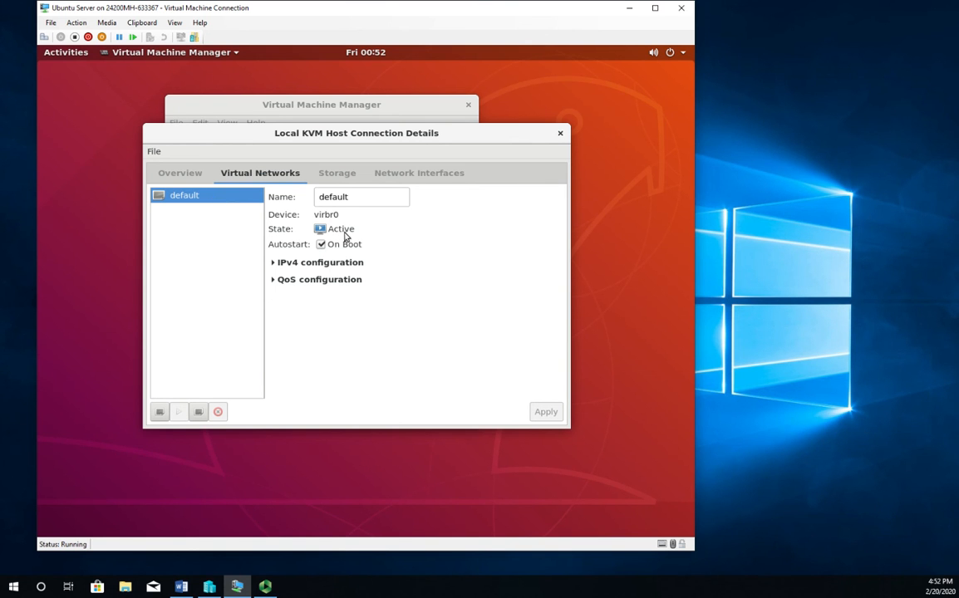
left_click(273, 263)
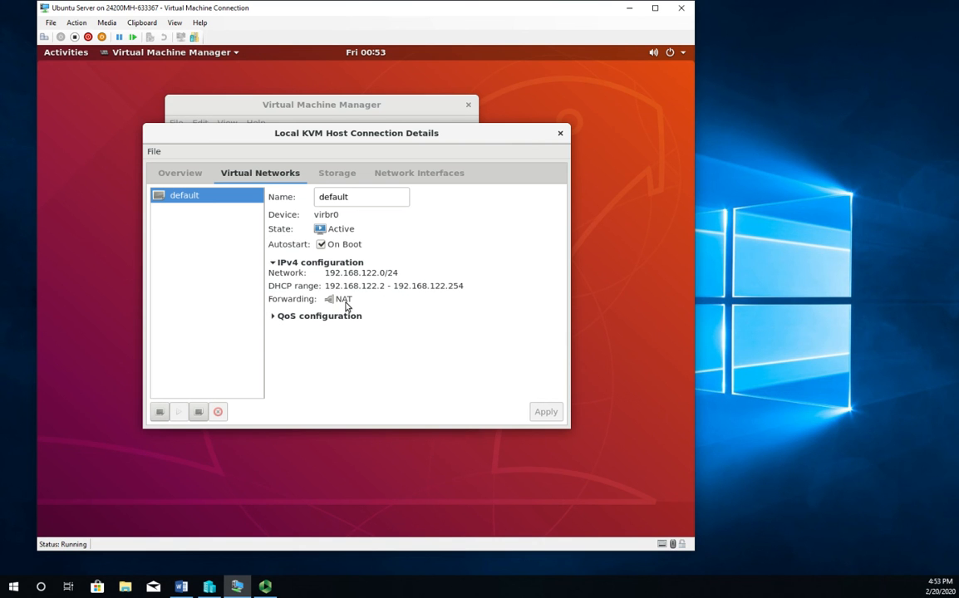
left_click(336, 176)
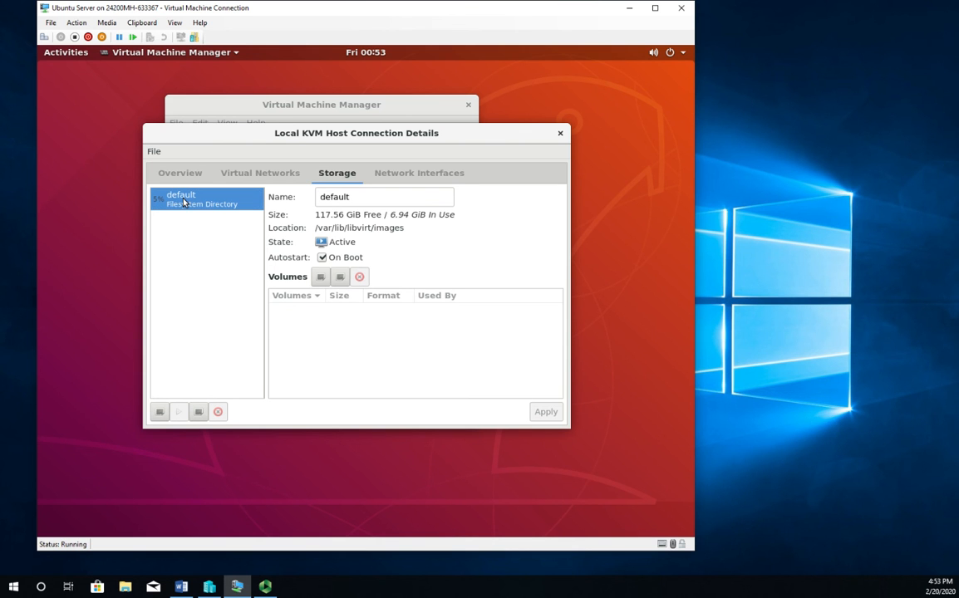
left_click(160, 413)
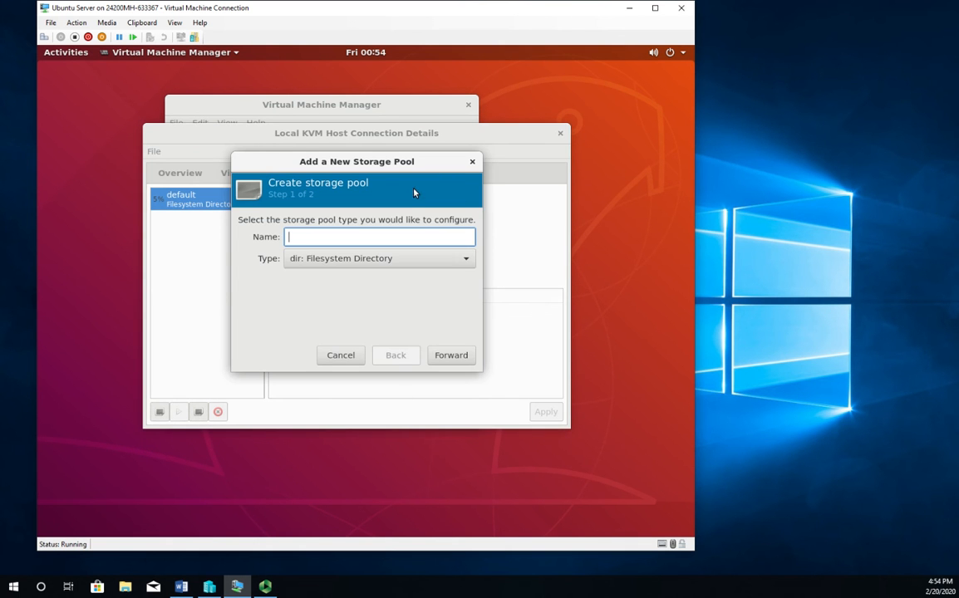
left_click(472, 161)
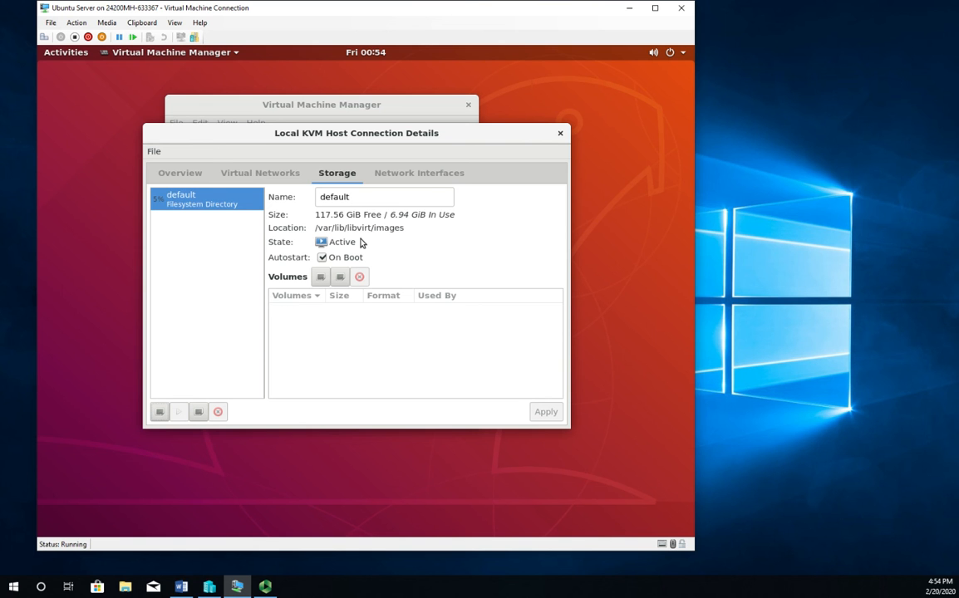
Examine the interface types offered for a new network interface, cancel without adding one, and close the connection details.
left_click(427, 178)
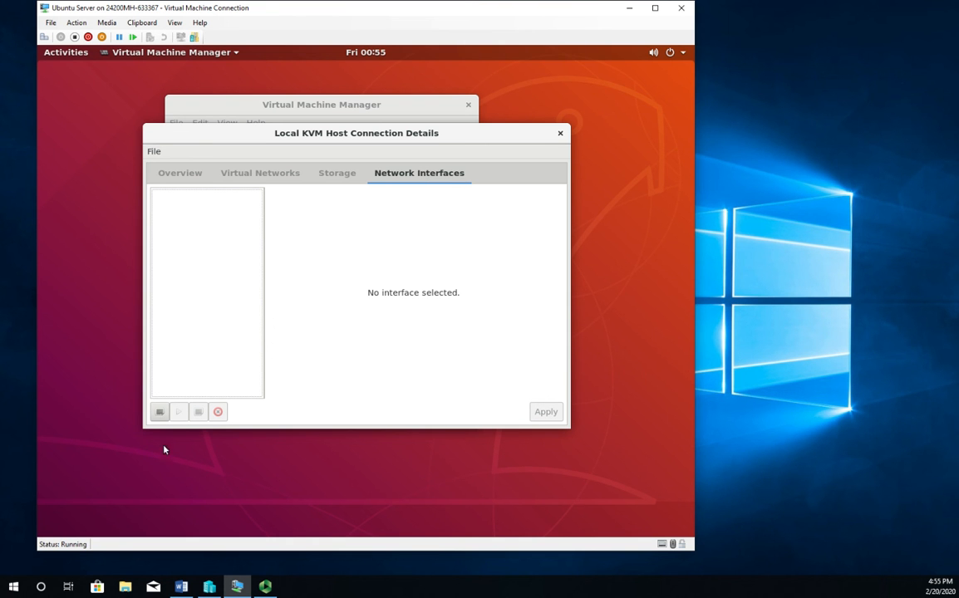
left_click(160, 412)
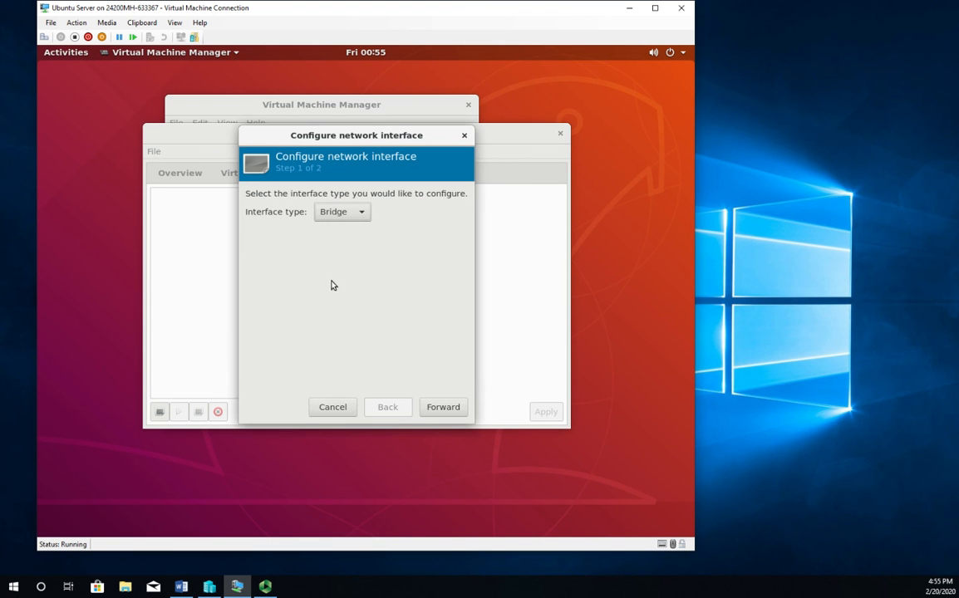
left_click(359, 215)
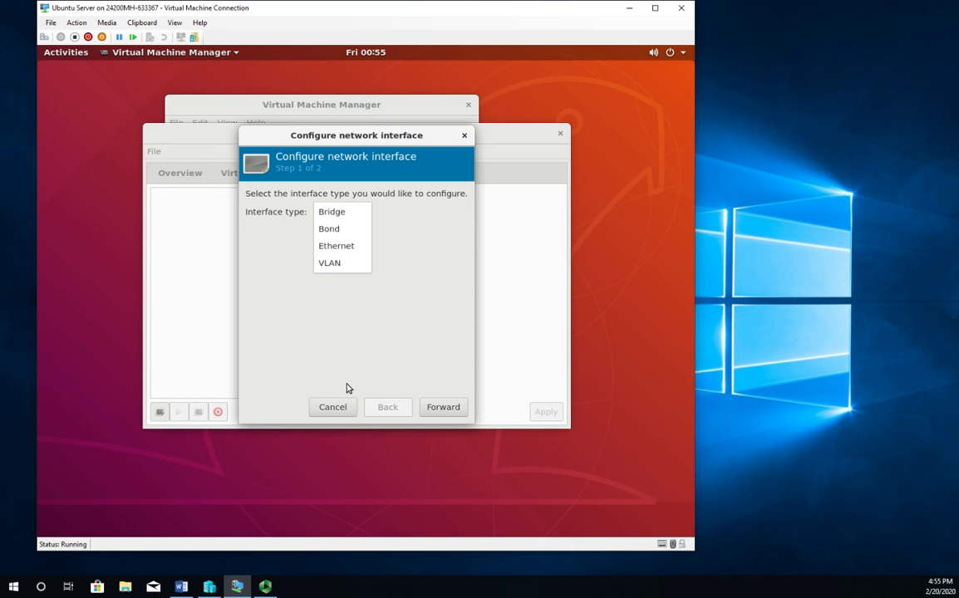
left_click(333, 408)
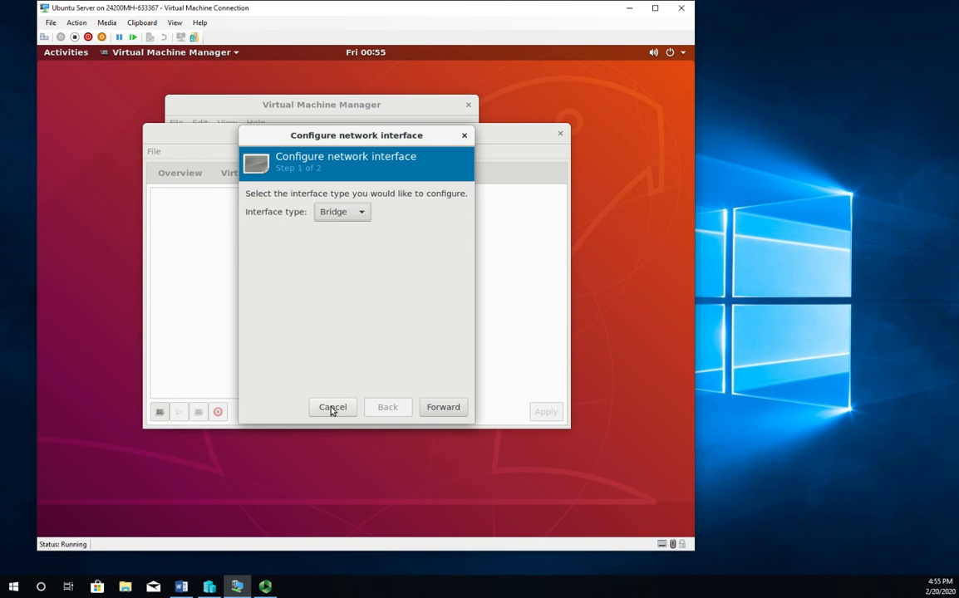
left_click(333, 408)
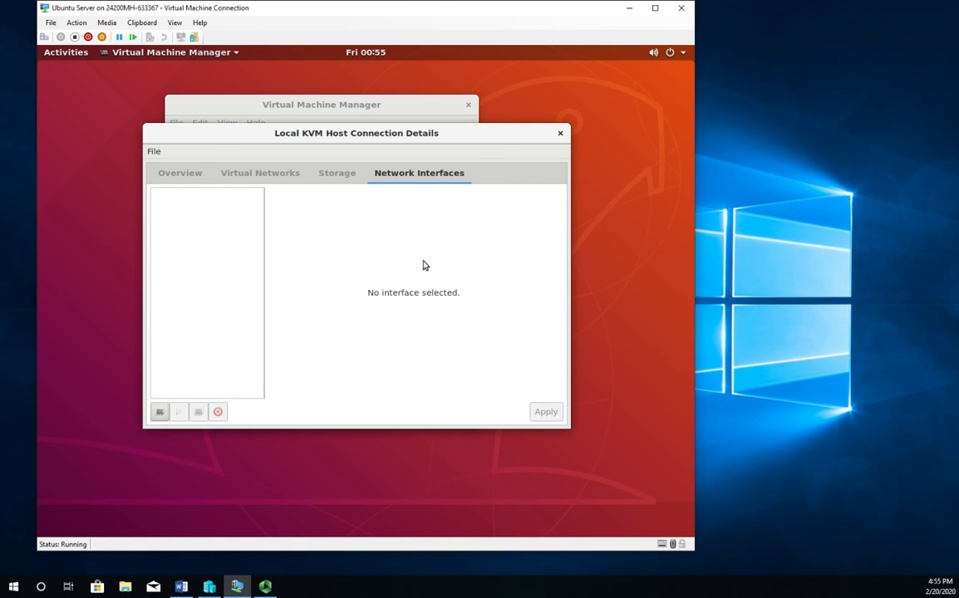
left_click(186, 173)
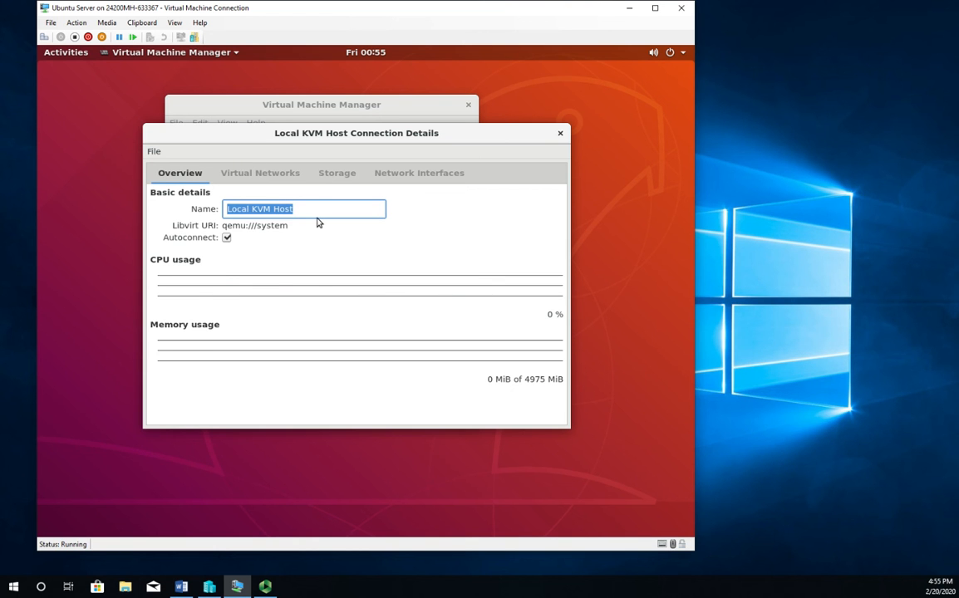
left_click(560, 134)
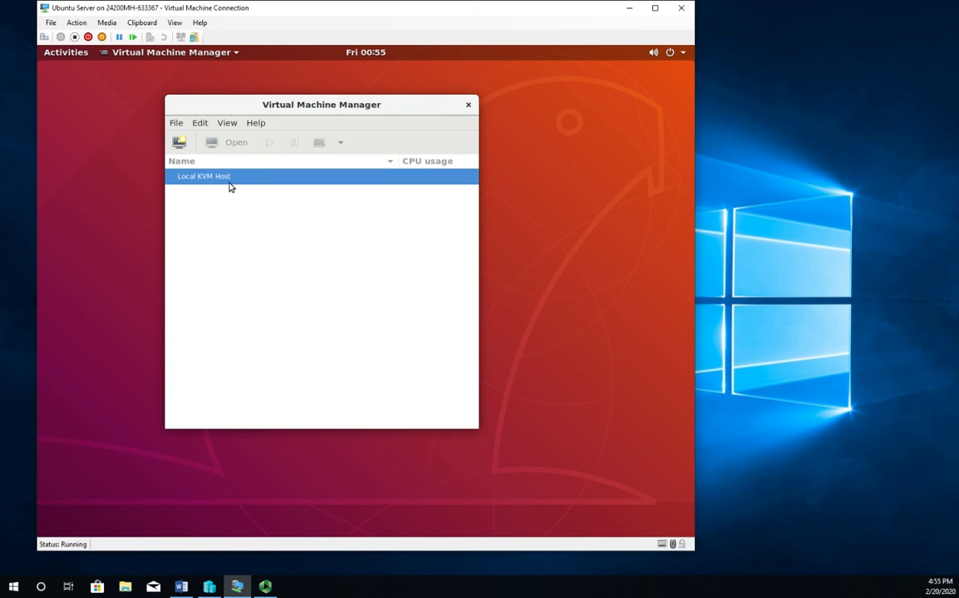
Start a new virtual machine from local install media with the x86_64 architecture, using the CDROM or DVD drive as source.
left_click(182, 148)
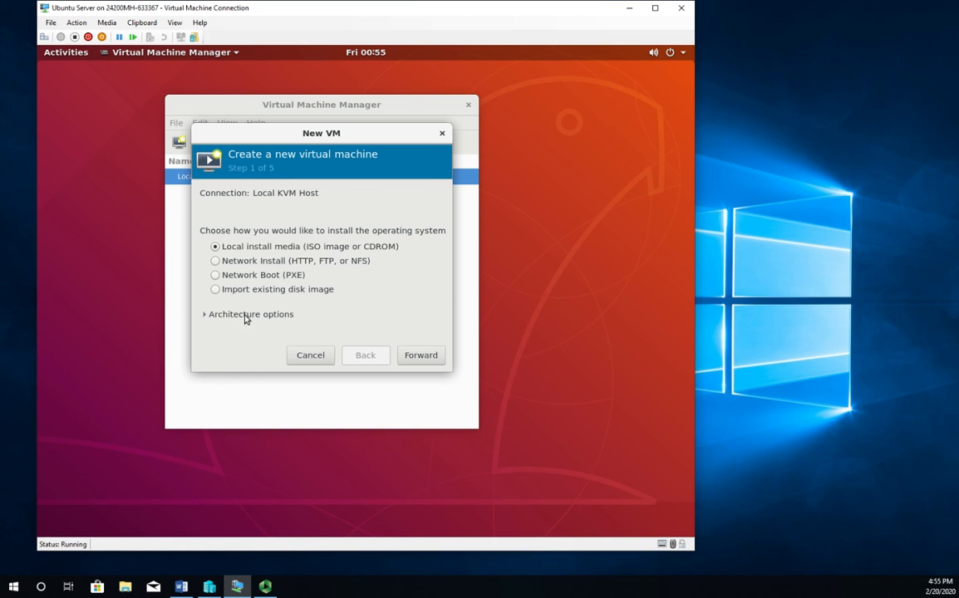
left_click(208, 319)
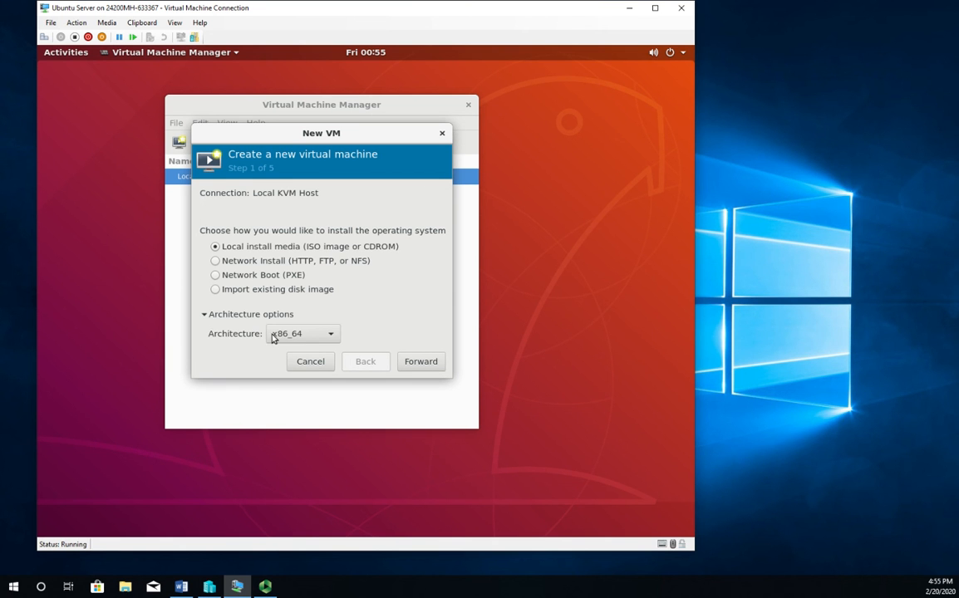
left_click(302, 336)
scroll(317, 413, "down", 5)
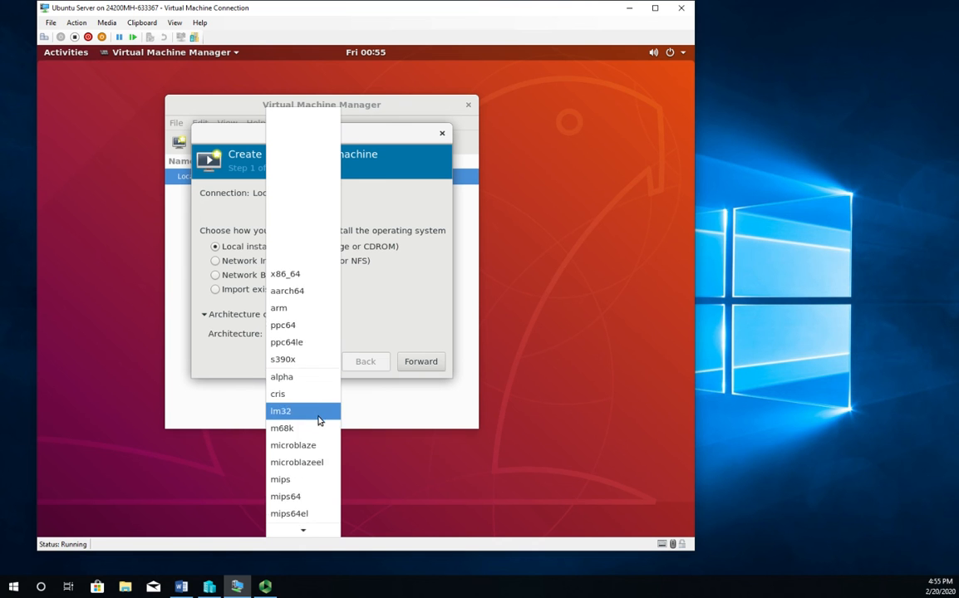
scroll(317, 413, "down", 3)
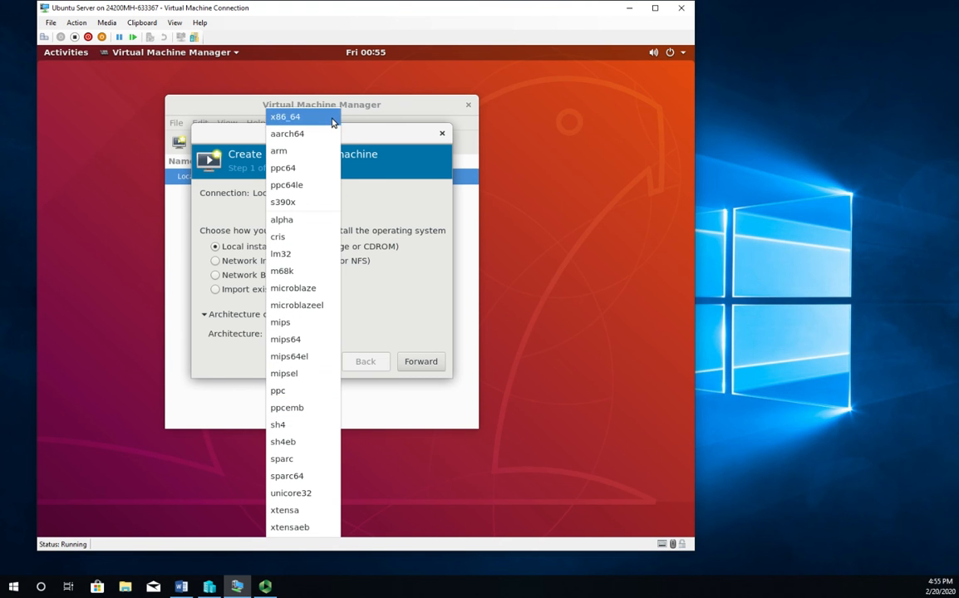
left_click(303, 116)
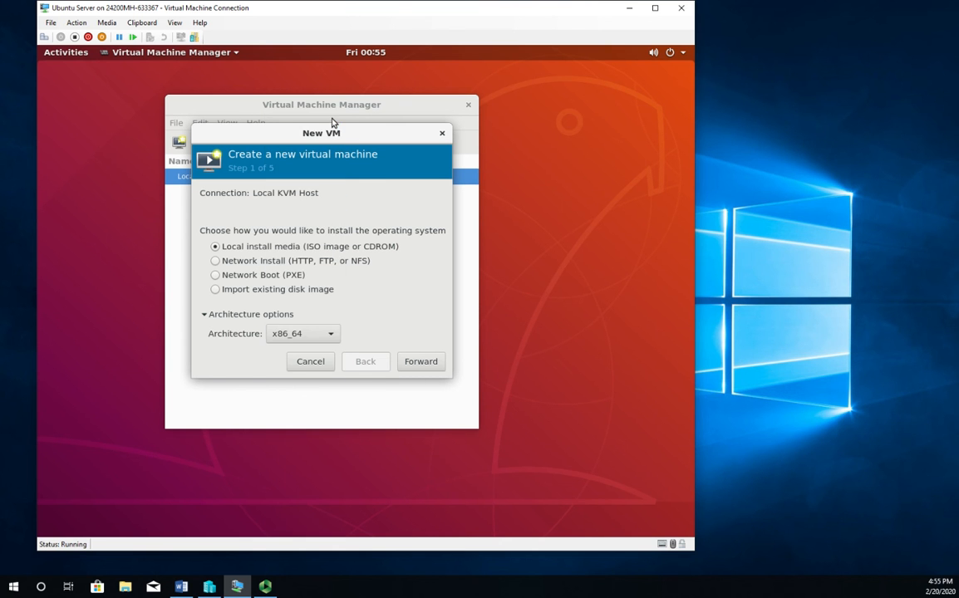
left_click(422, 362)
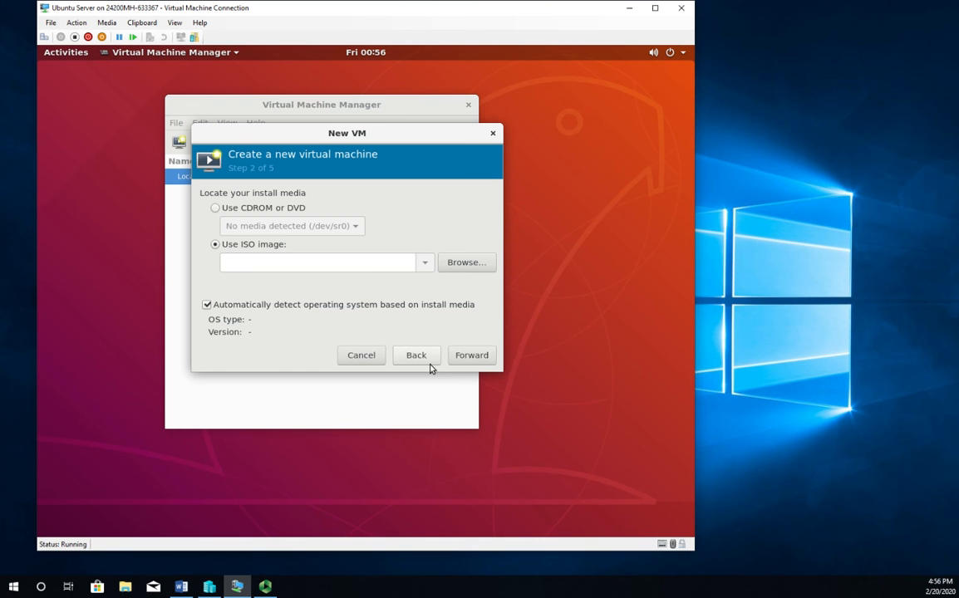
left_click(263, 210)
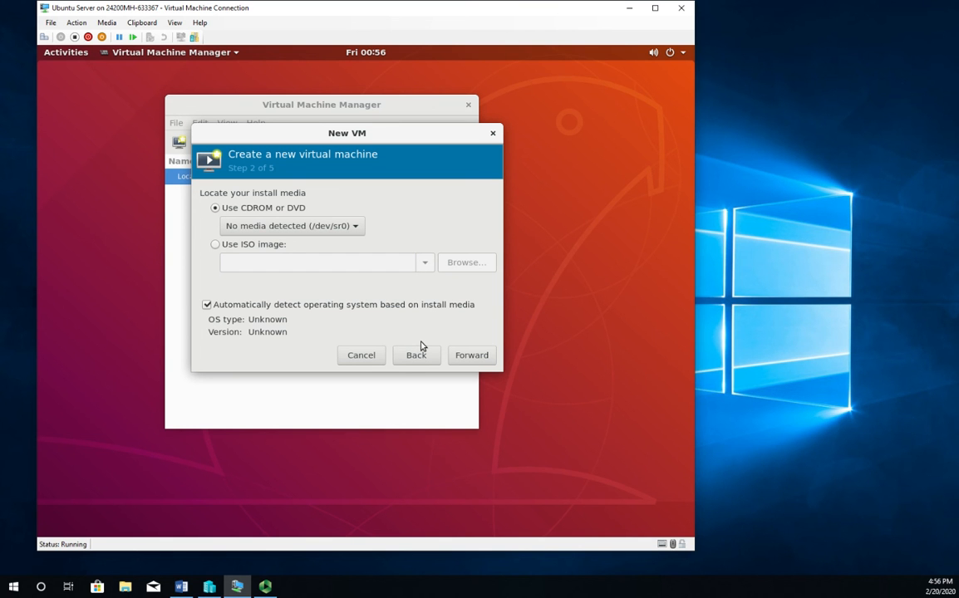
left_click(468, 357)
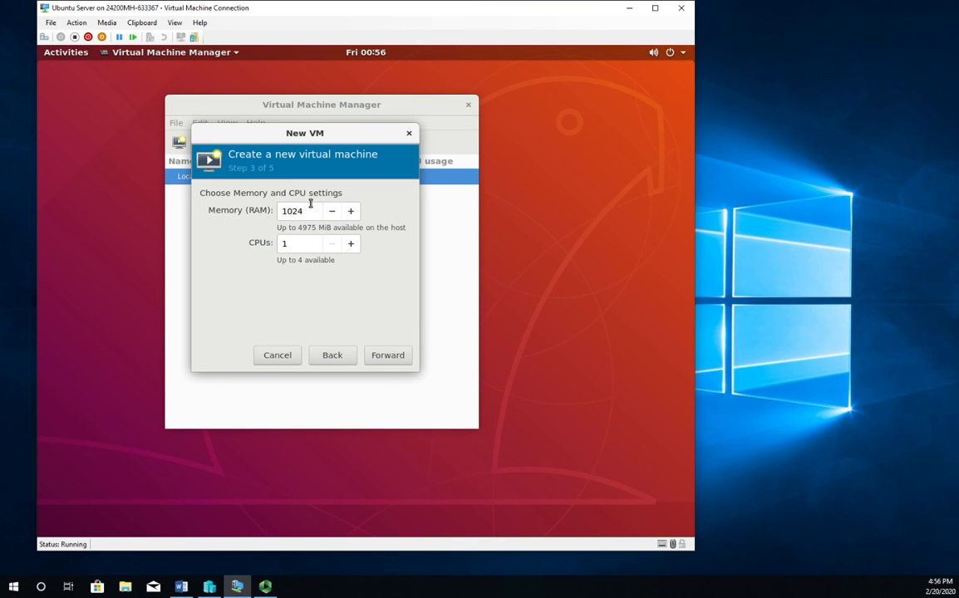
Set the new virtual machine's memory to 2048 MiB.
left_click(350, 214)
left_click(350, 215)
left_click(350, 215)
left_click(350, 214)
left_click(334, 216)
left_click(333, 216)
left_click(333, 216)
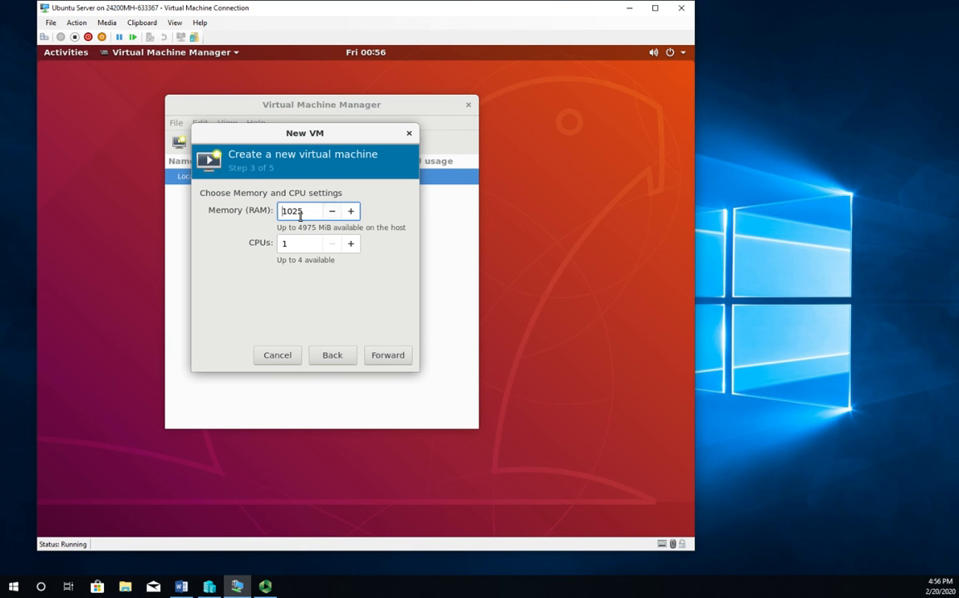
left_click_drag(304, 218, 243, 217)
type("2048")
Set the new virtual machine's CPU count to 1 and continue to the storage settings.
left_click(348, 244)
left_click(348, 245)
left_click(332, 244)
left_click(331, 246)
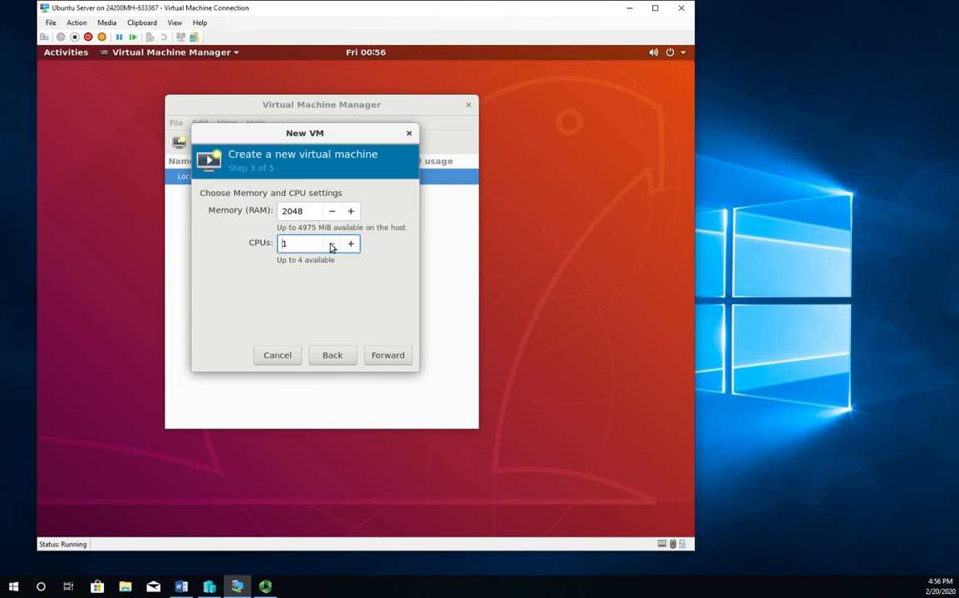
left_click(389, 357)
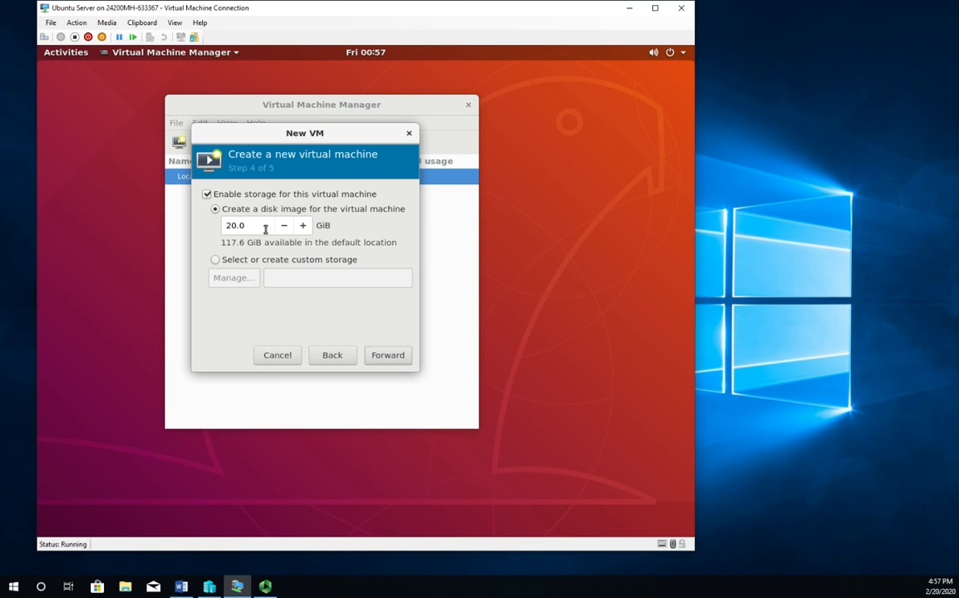
Set the size of the new virtual machine's disk image to 40 GiB.
left_click_drag(266, 226, 208, 228)
type("40.0")
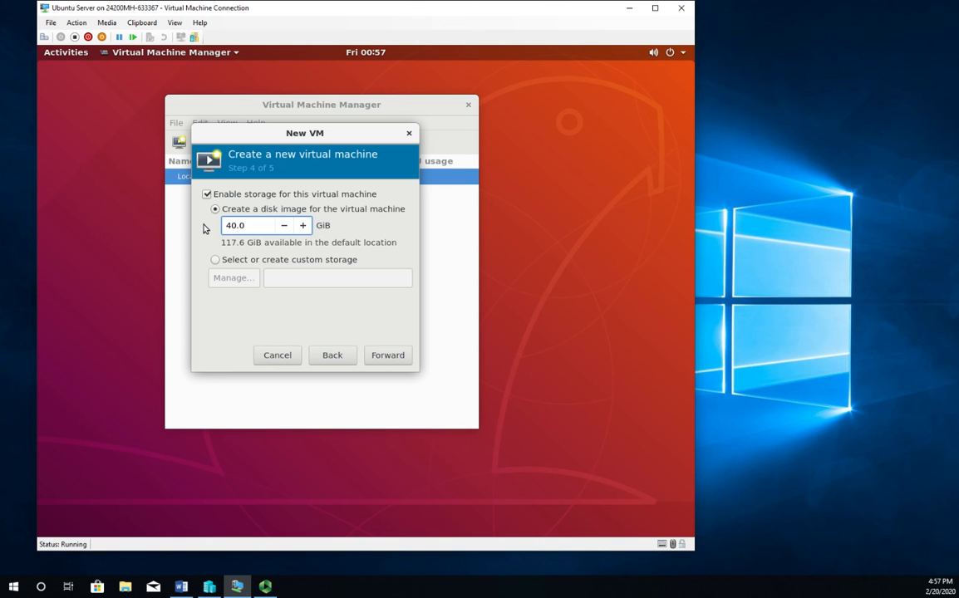
Switch to custom storage and create a qcow2 volume named generic.qcow2 with a maximum capacity of 40 GiB in the default pool.
left_click(257, 264)
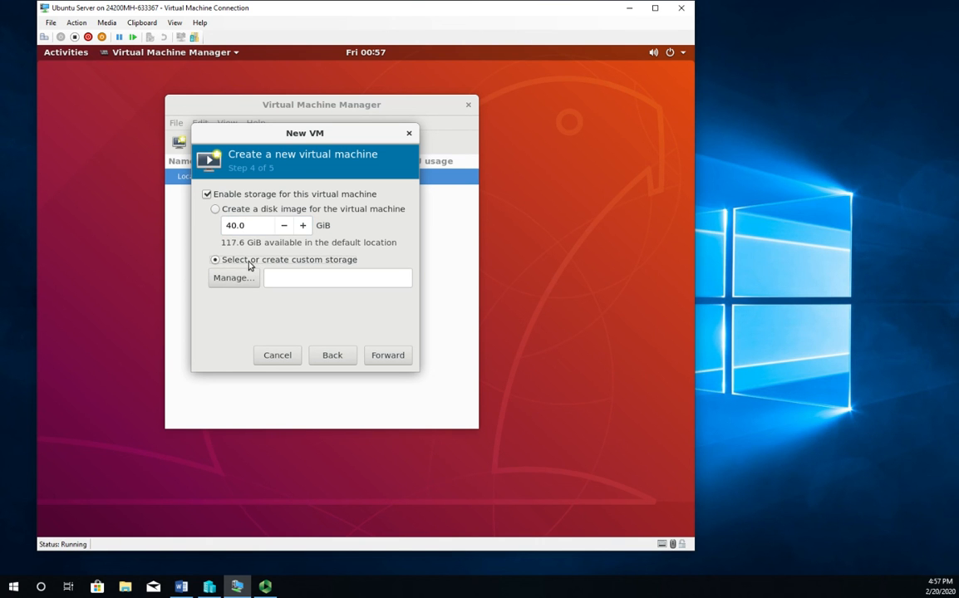
left_click(233, 280)
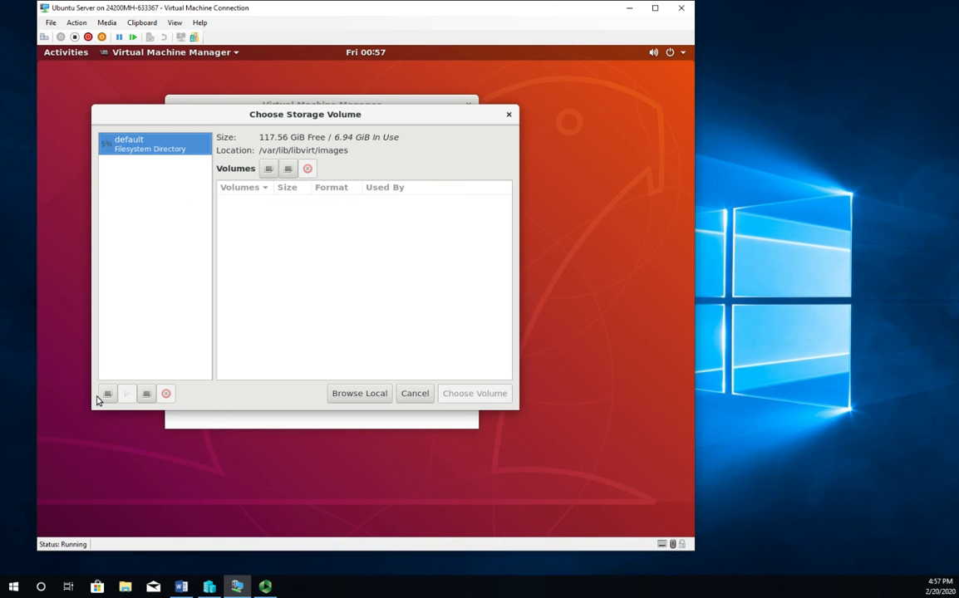
left_click(269, 170)
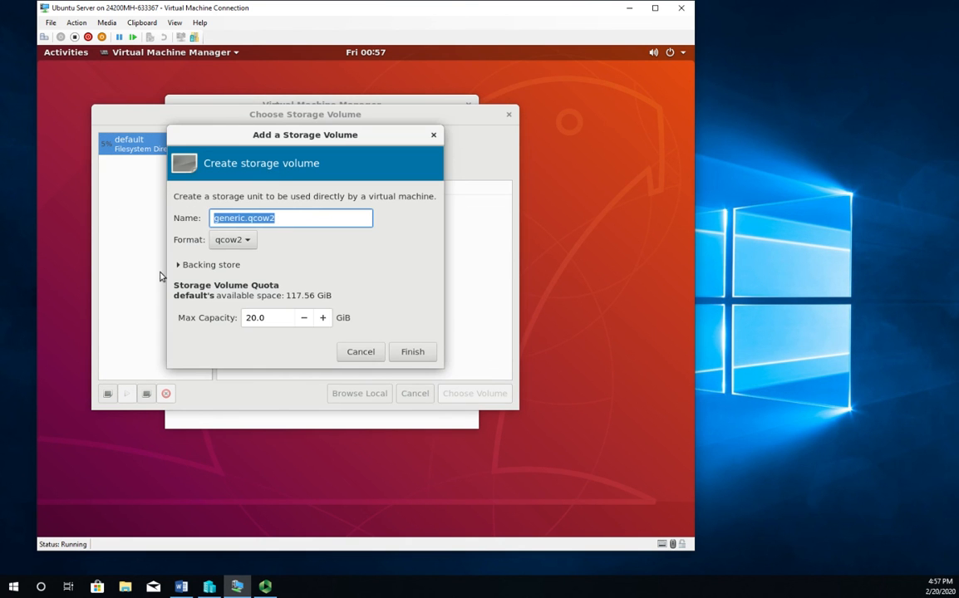
left_click(259, 318)
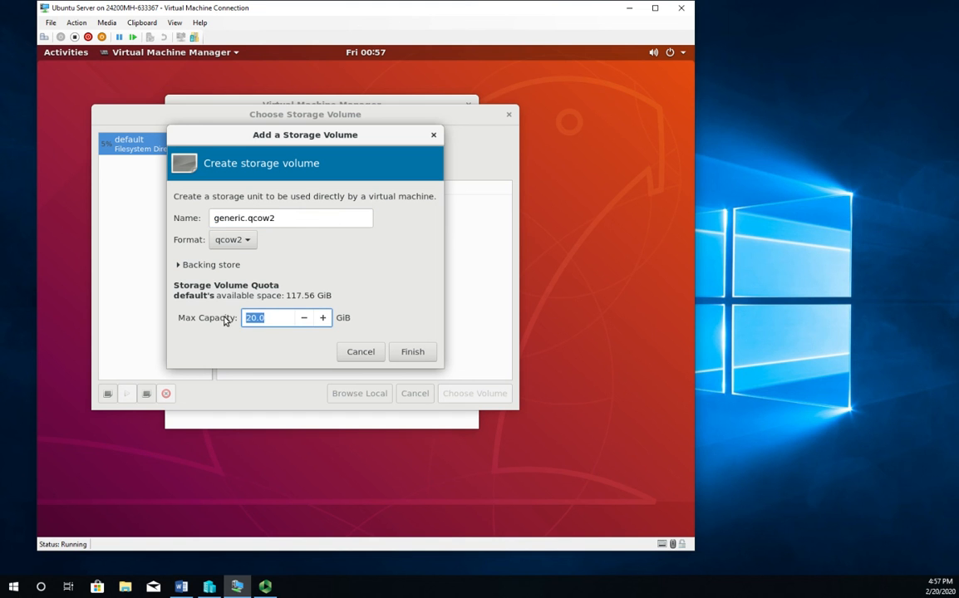
type("40")
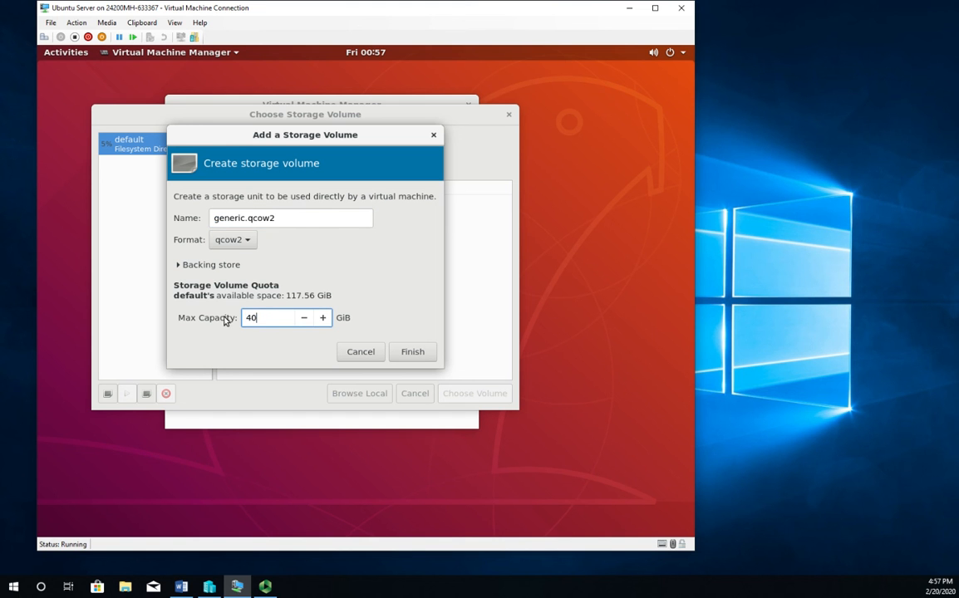
left_click(248, 243)
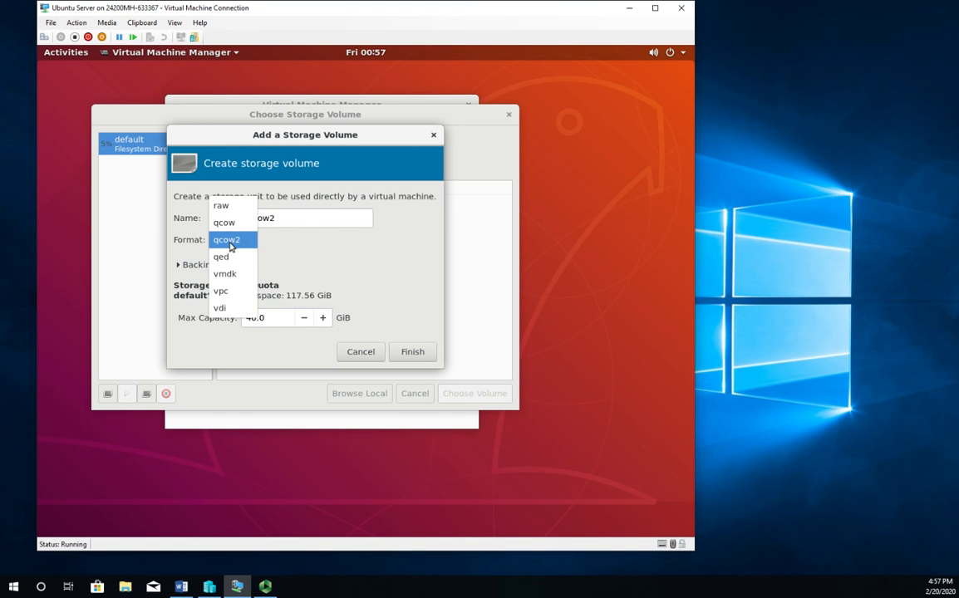
left_click(236, 241)
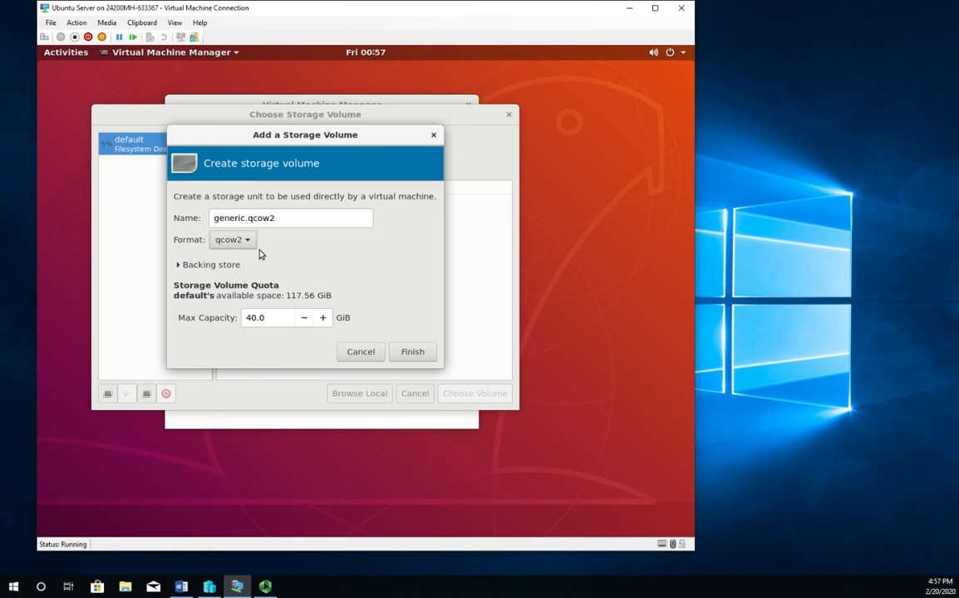
left_click(246, 244)
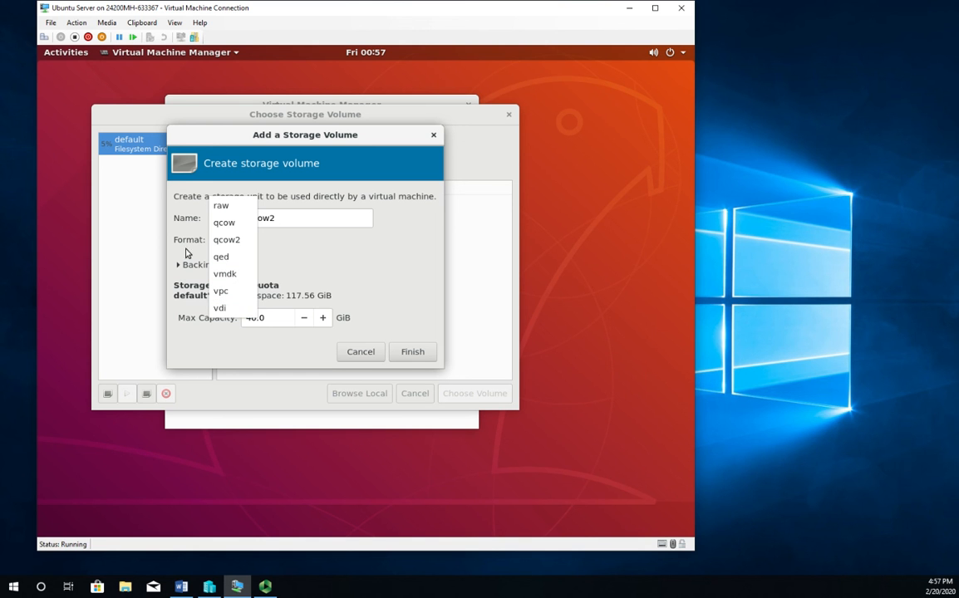
left_click(226, 240)
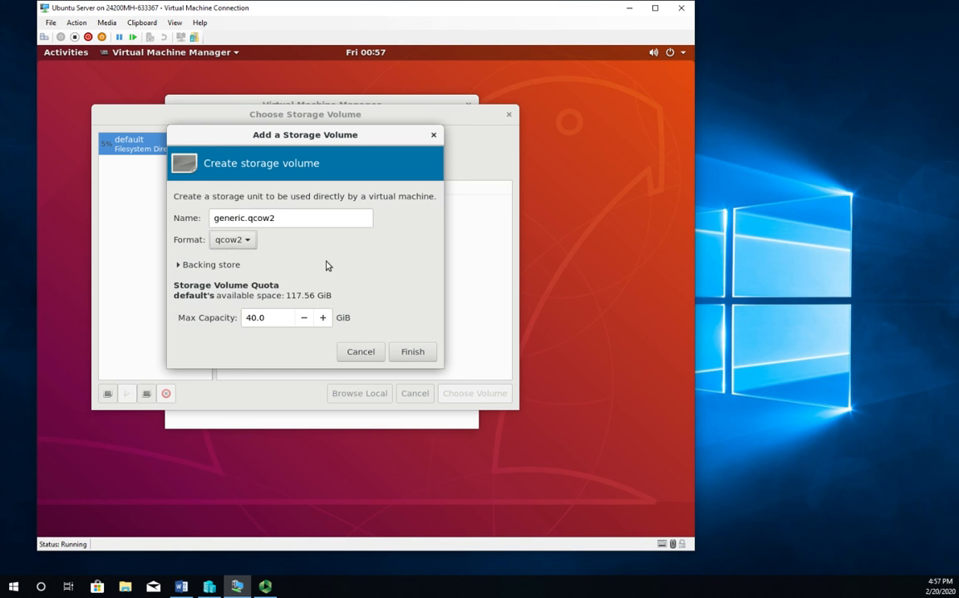
left_click(413, 351)
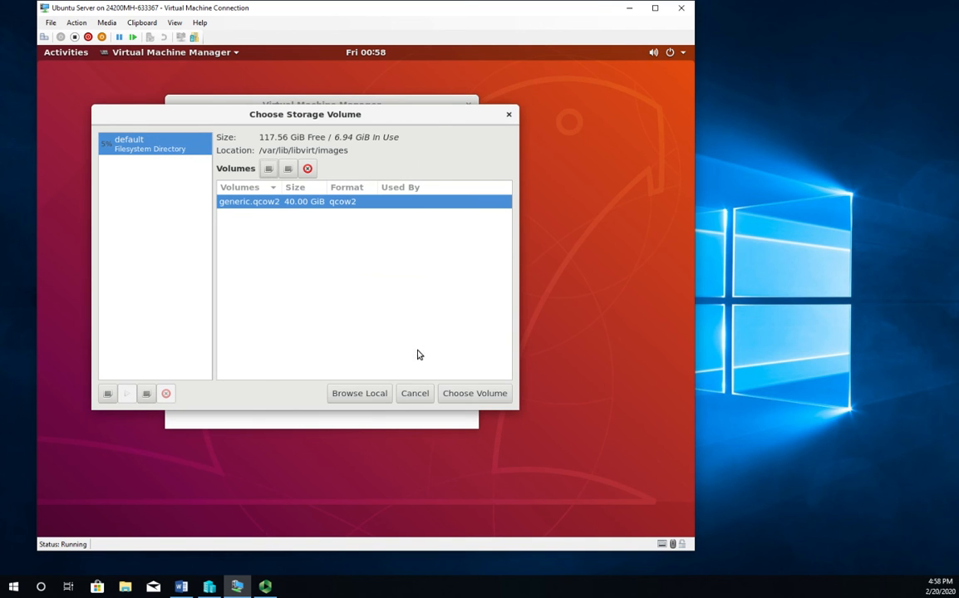
Choose the generic.qcow2 volume as the storage and continue to the final step, declining the search permission correction.
left_click(461, 395)
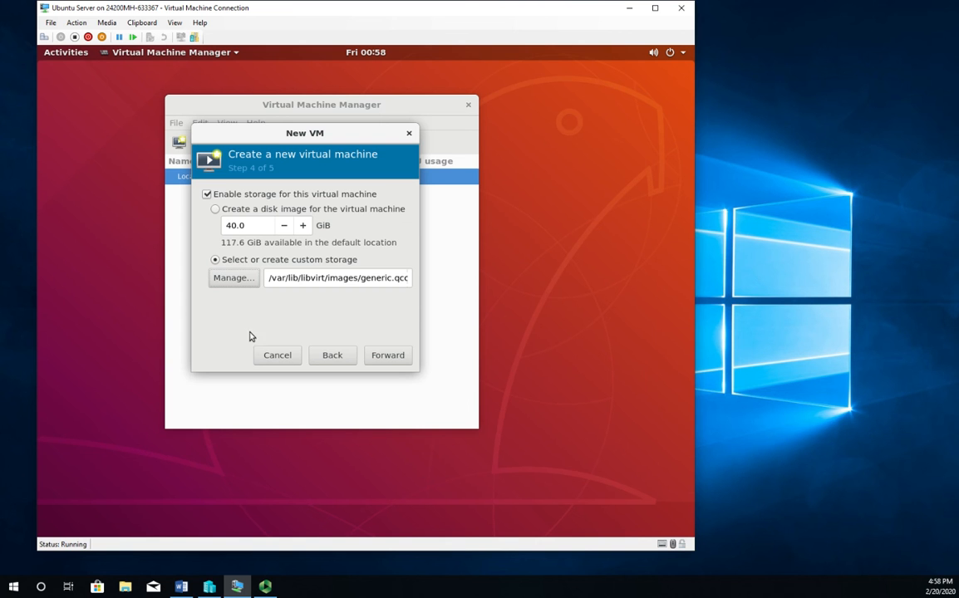
left_click(239, 279)
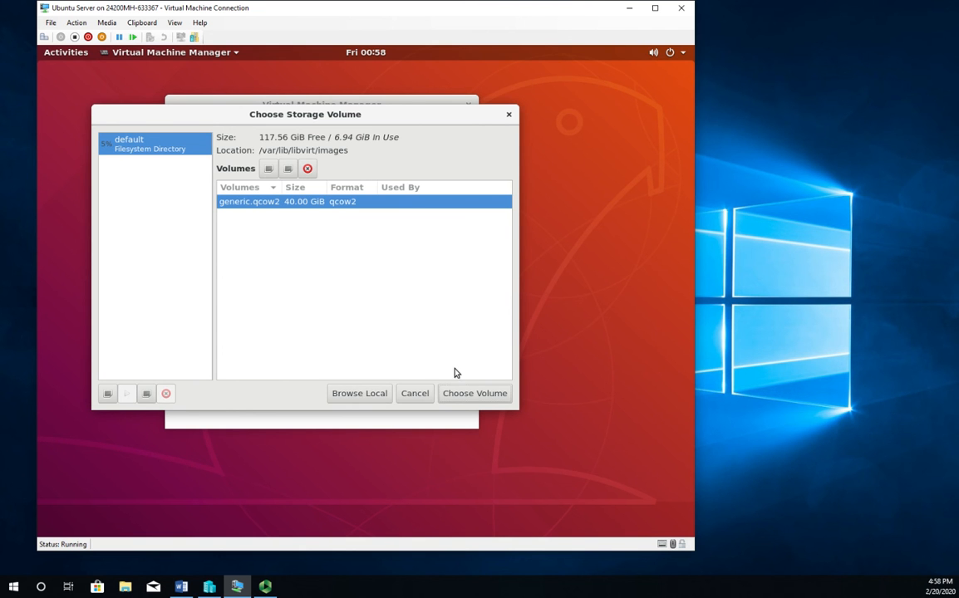
left_click(489, 398)
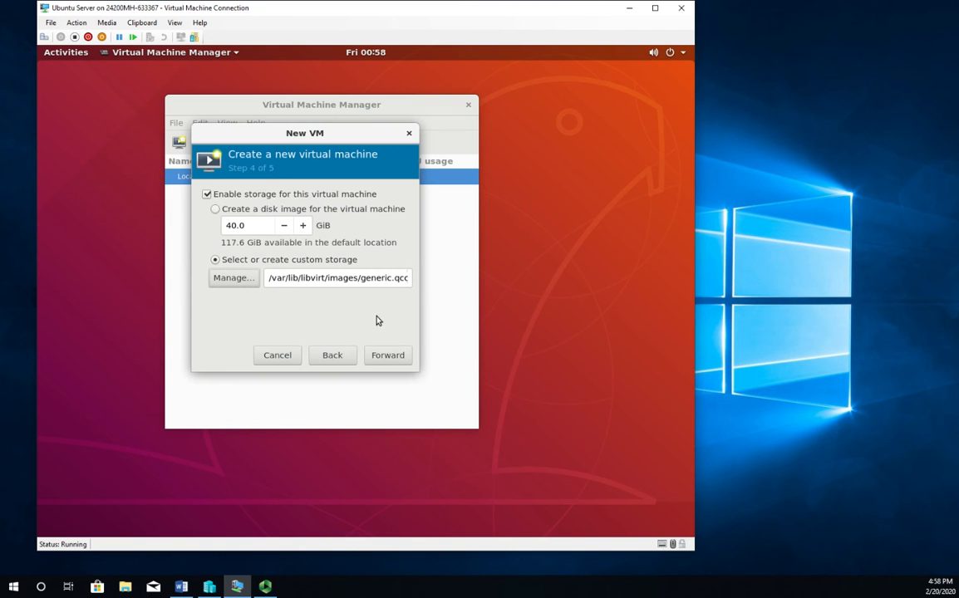
left_click(392, 358)
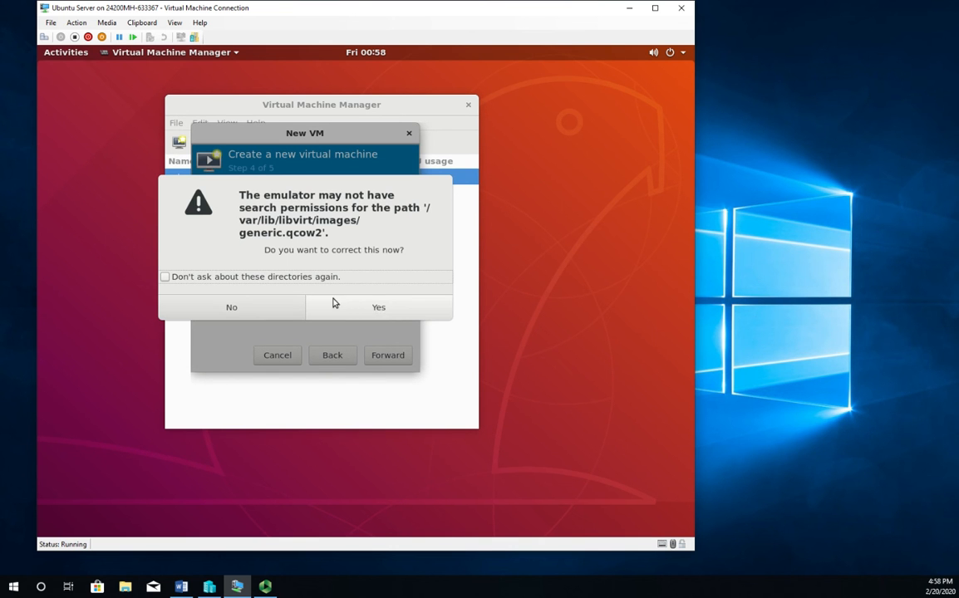
left_click(274, 309)
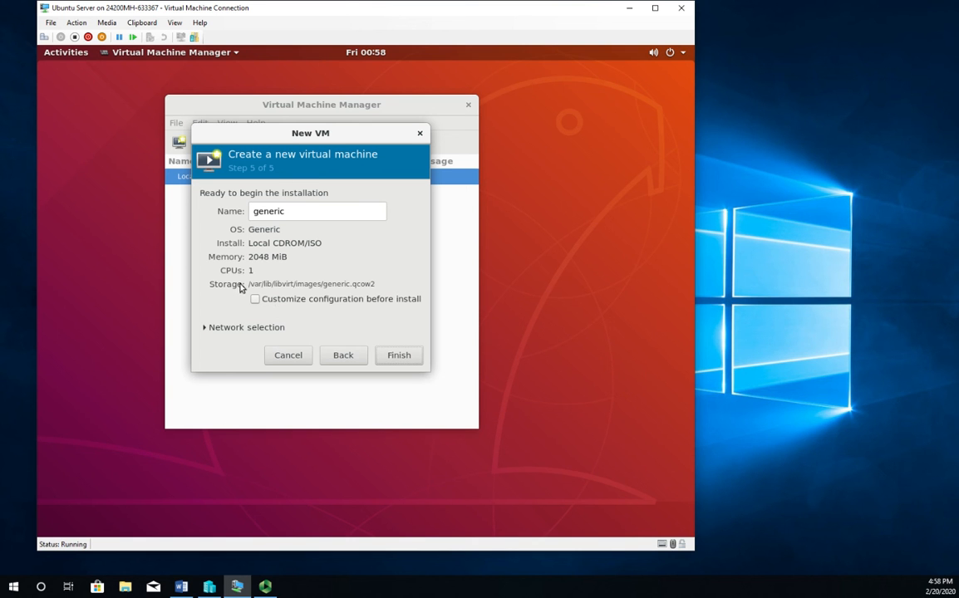
Use the 'default' NAT virtual network, name the virtual machine Temp, and finish creating it.
left_click(238, 327)
left_click(336, 344)
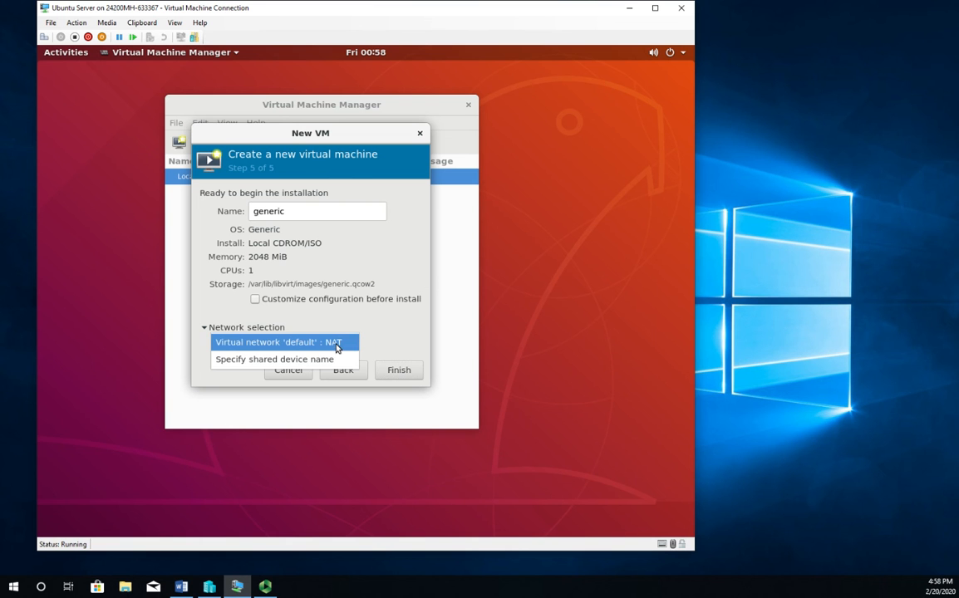
left_click(281, 341)
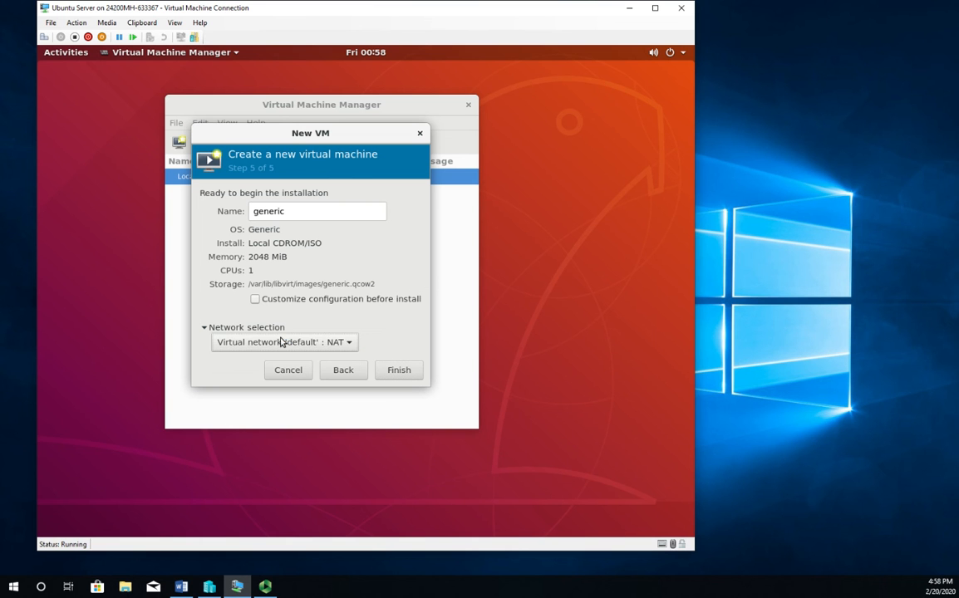
left_click_drag(296, 211, 205, 210)
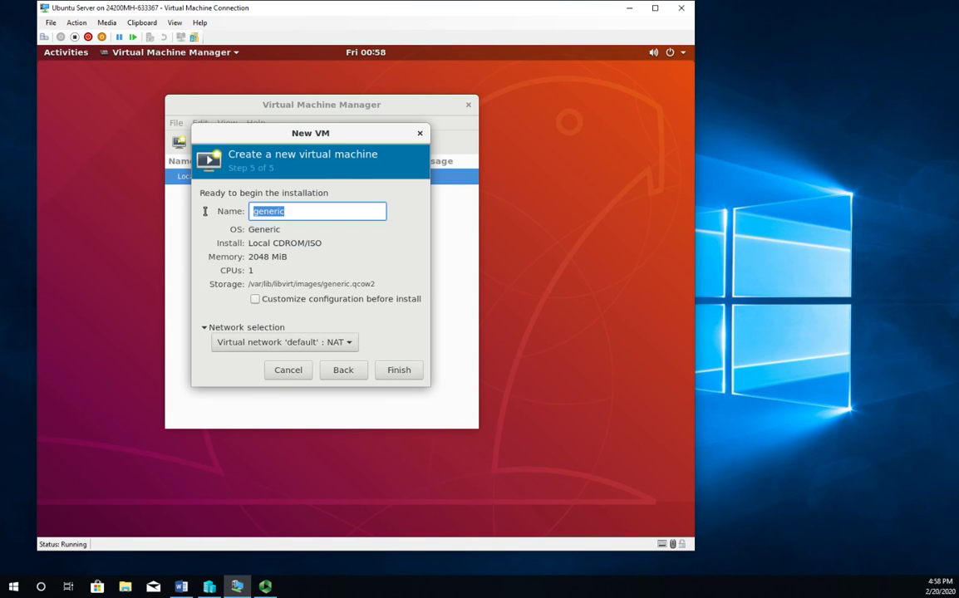
type("Temp")
left_click(398, 371)
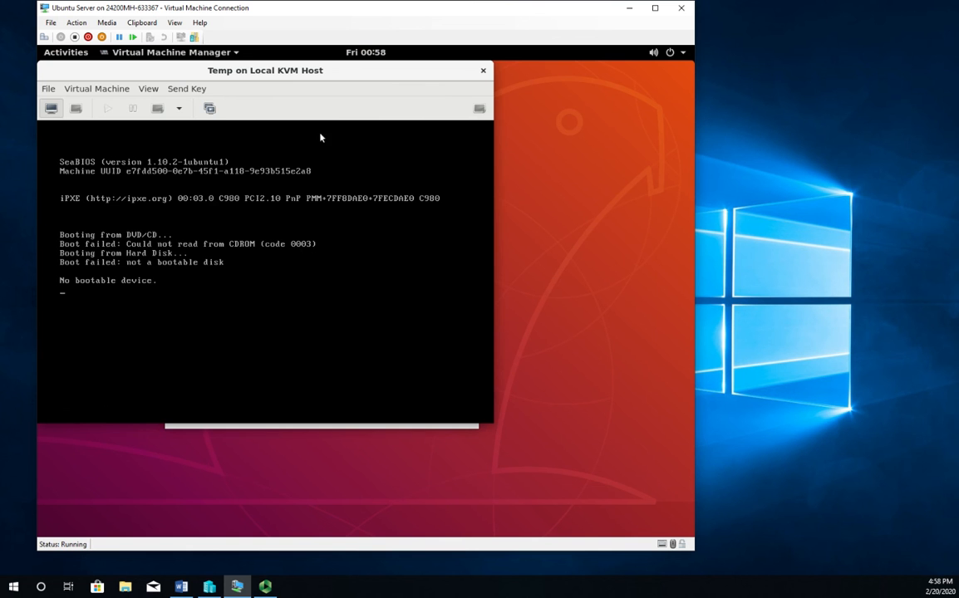
Review the Temp virtual machine's hardware details, including its CPUs and network interface, and return to its console.
left_click_drag(276, 71, 358, 96)
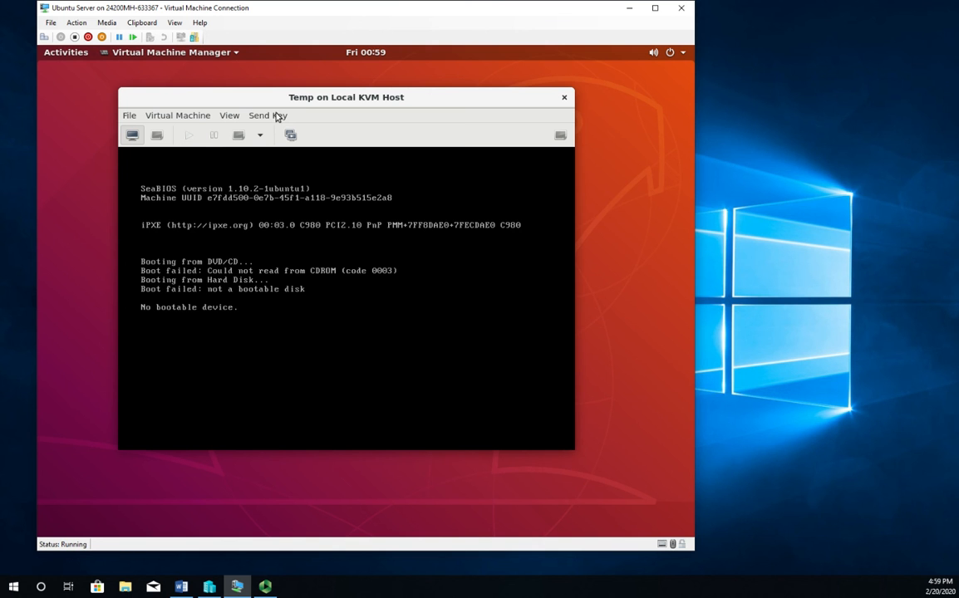
left_click(157, 136)
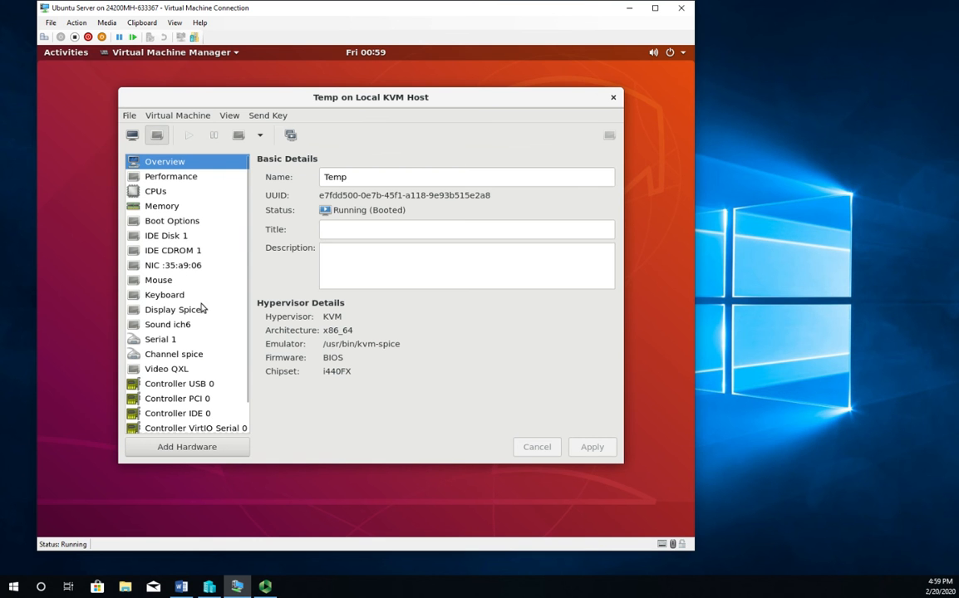
scroll(187, 270, "down", 2)
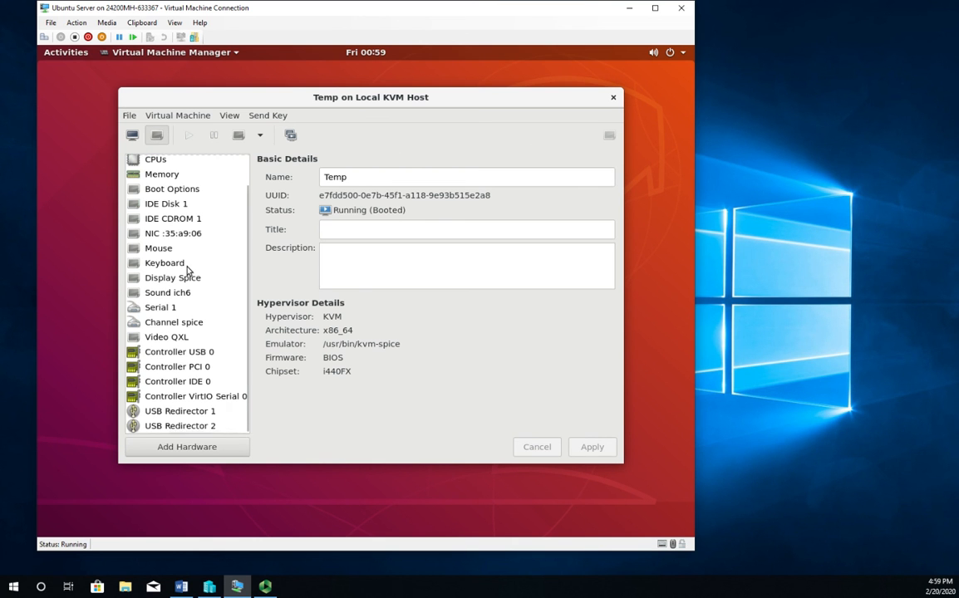
scroll(187, 270, "up", 2)
left_click(149, 192)
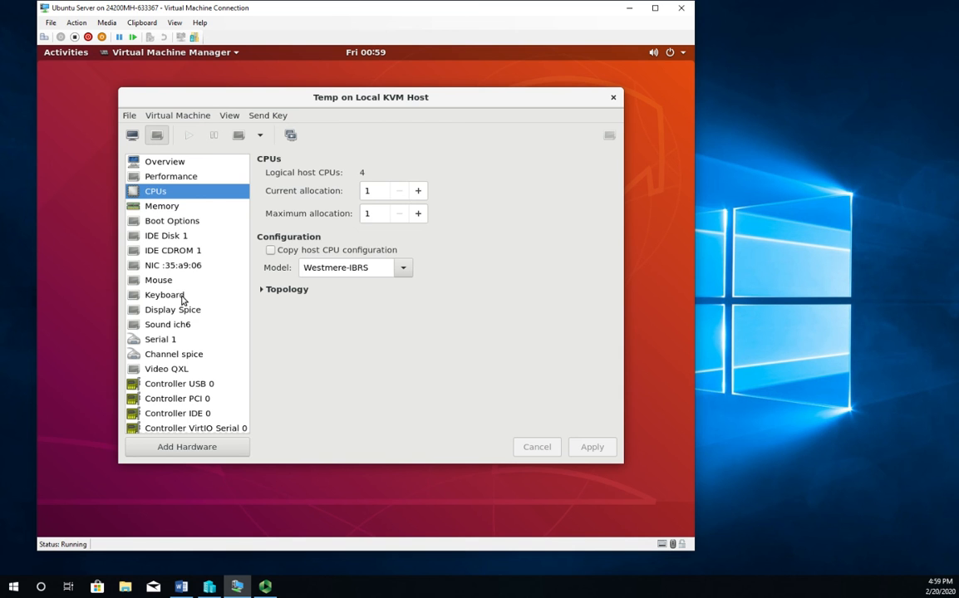
left_click(179, 266)
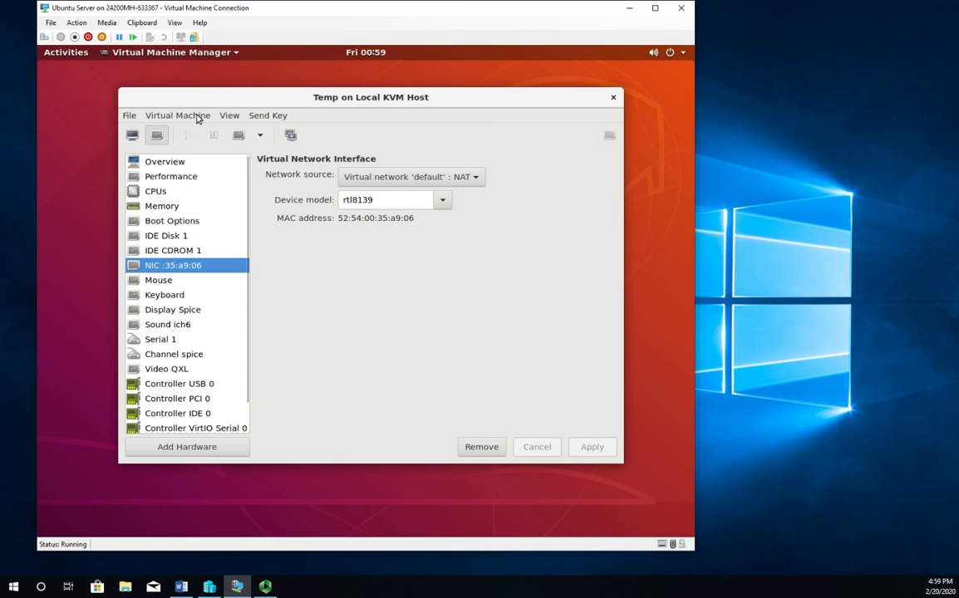
left_click(131, 137)
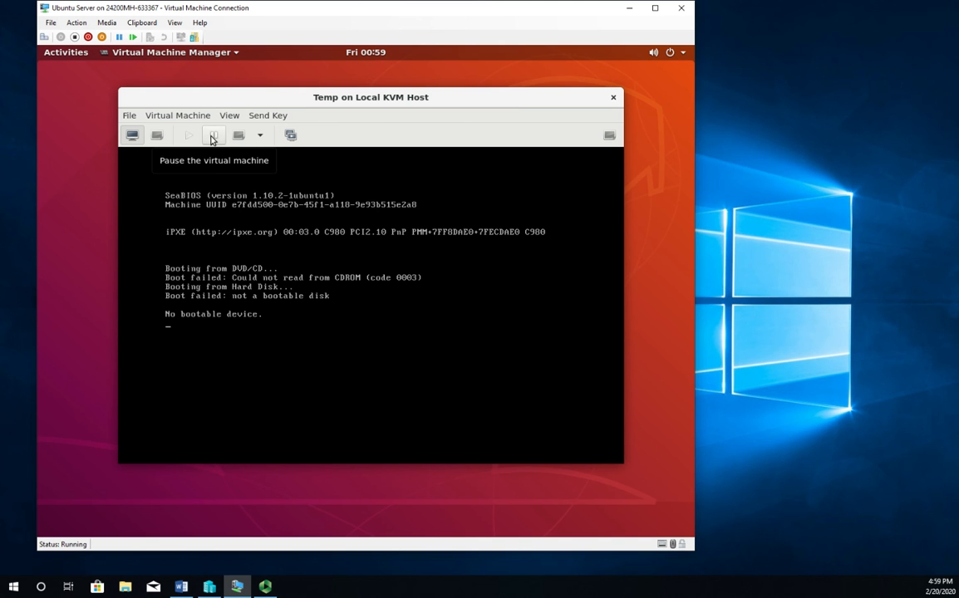
Force off the Temp virtual machine and confirm the power-off.
left_click(262, 136)
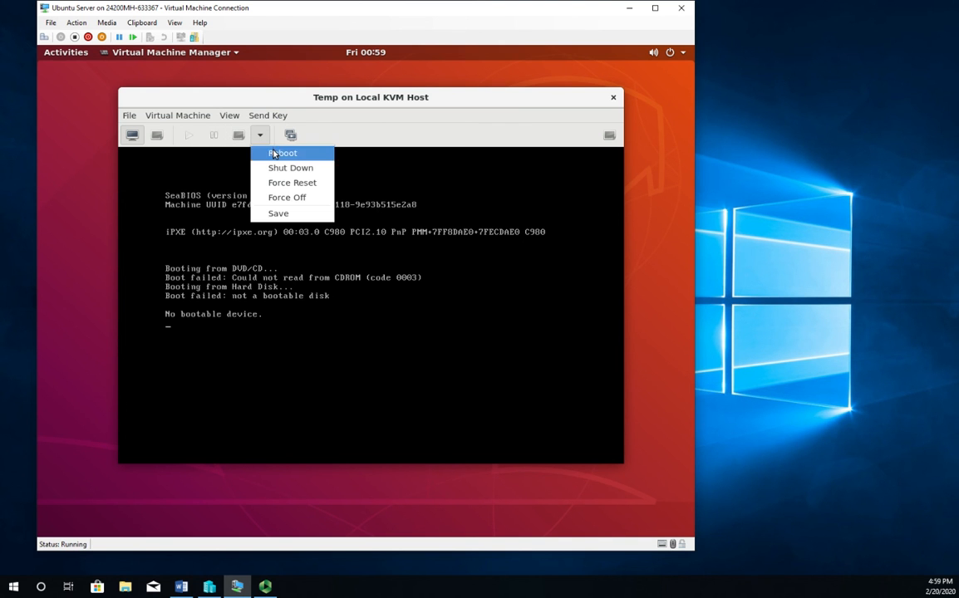
left_click(274, 199)
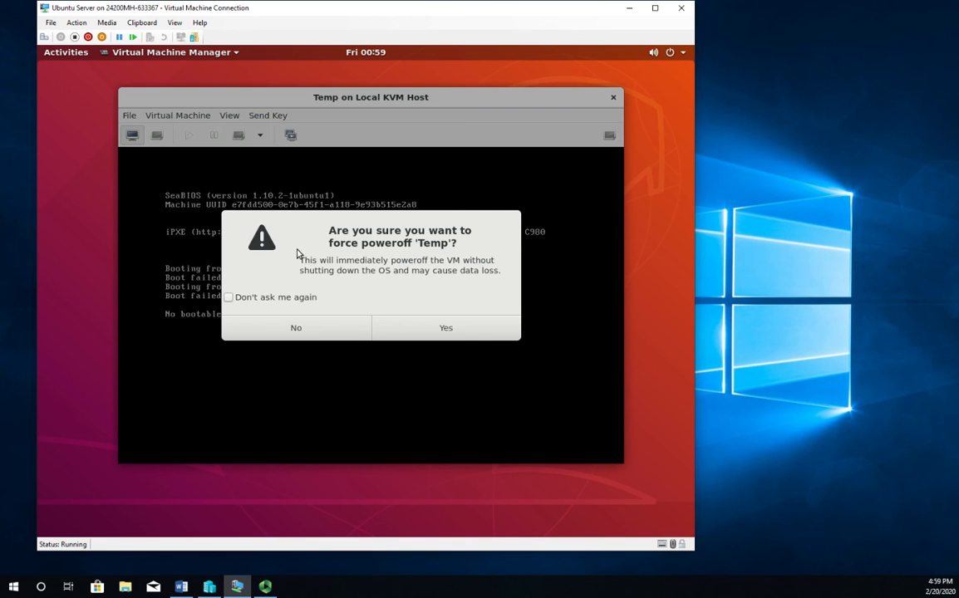
left_click(439, 329)
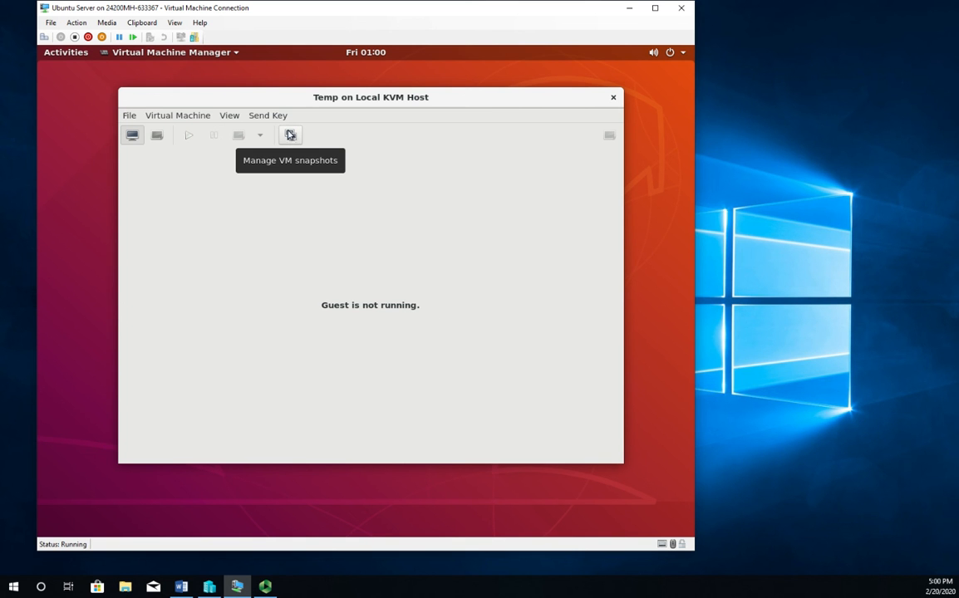
Check Temp's status and CPU usage in the manager overview, then close the overview window.
left_click(131, 116)
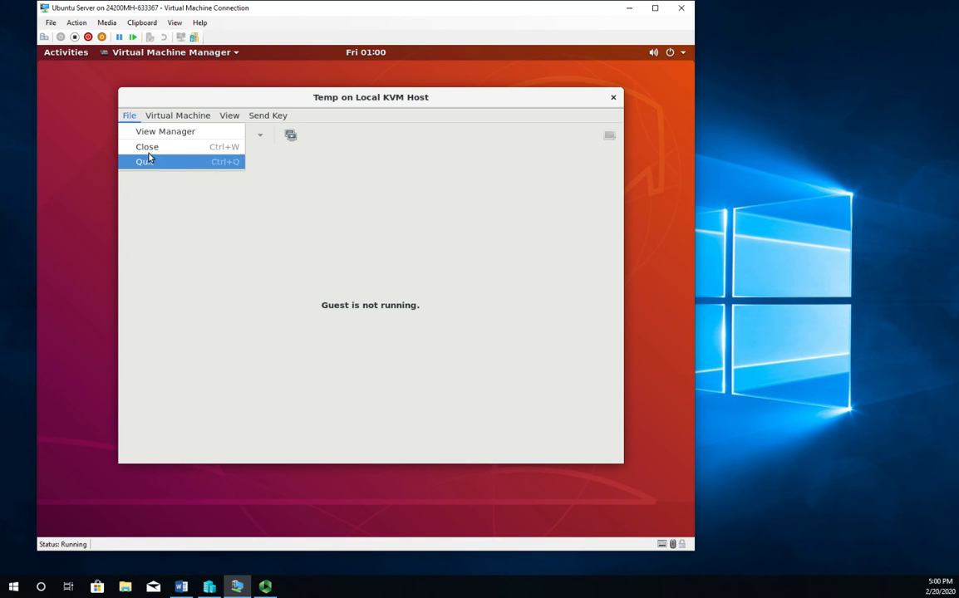
left_click(151, 131)
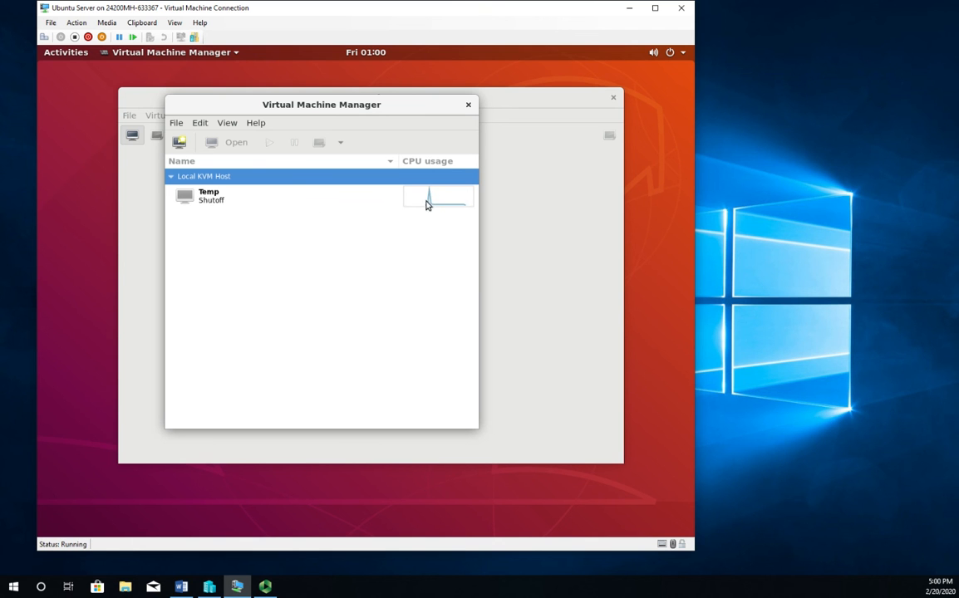
left_click(457, 163)
left_click(470, 105)
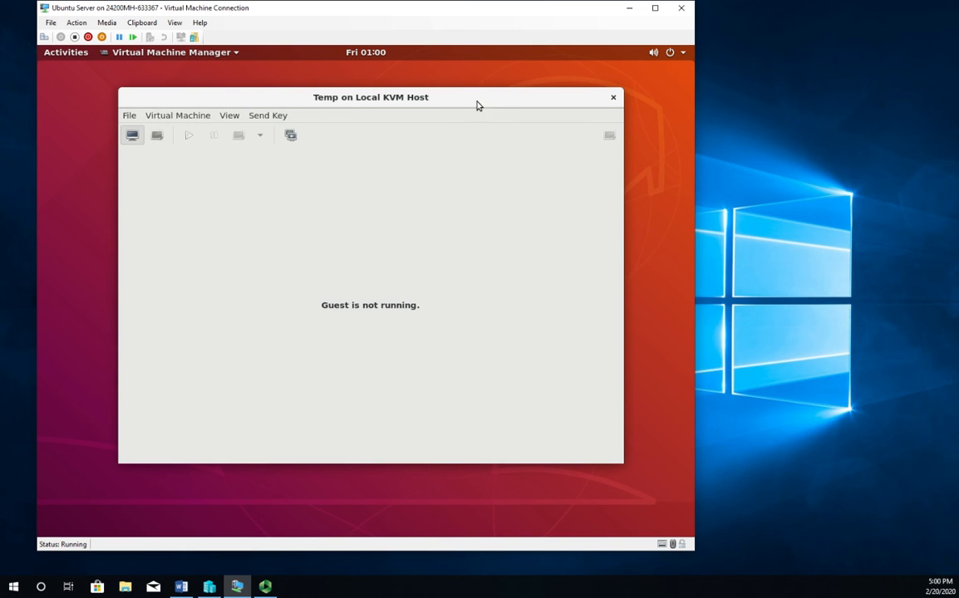
Review the actions available for the Temp virtual machine, such as run, clone and delete, and its display and text console options.
left_click(172, 118)
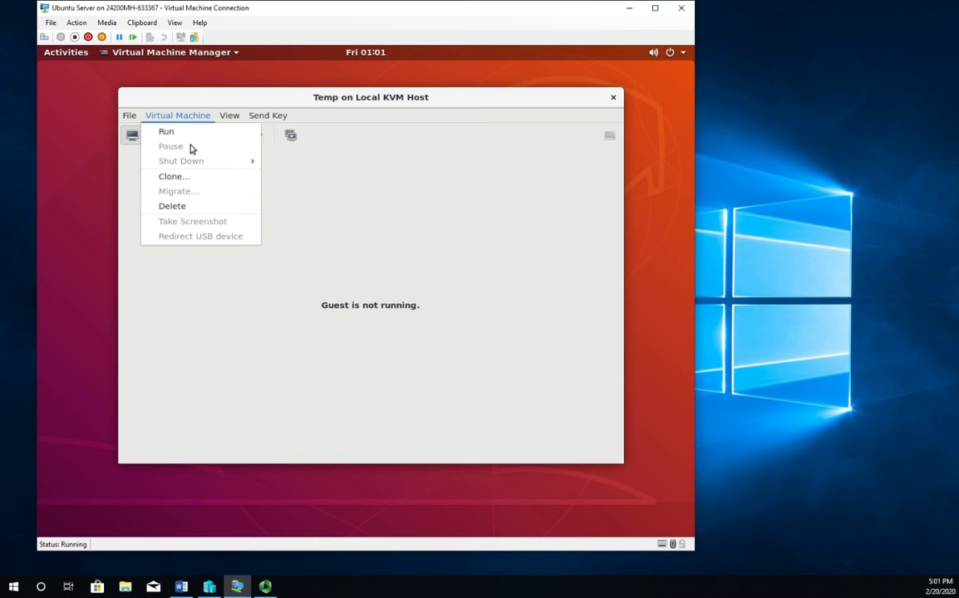
left_click(230, 118)
left_click(230, 118)
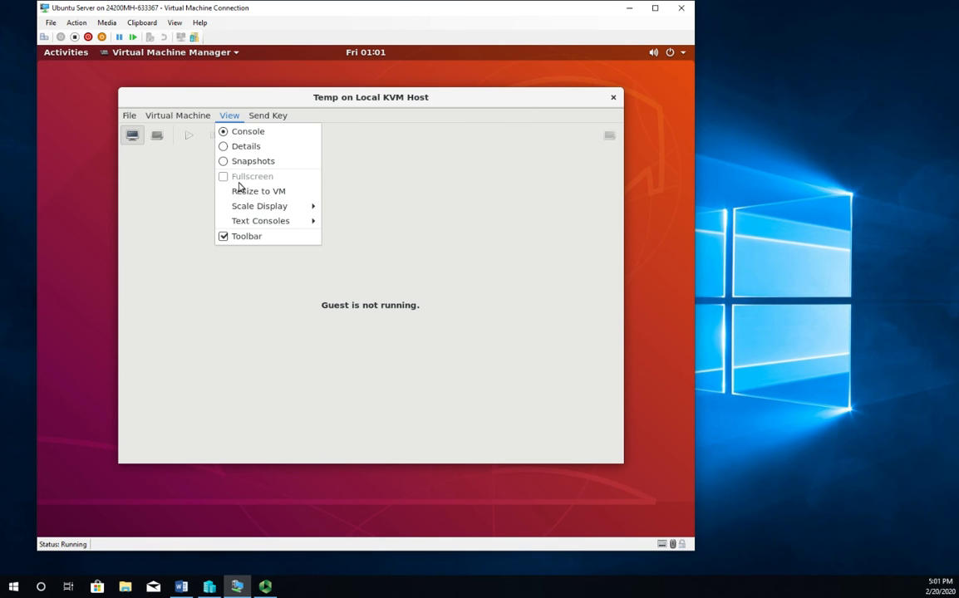
mouse_move(241, 211)
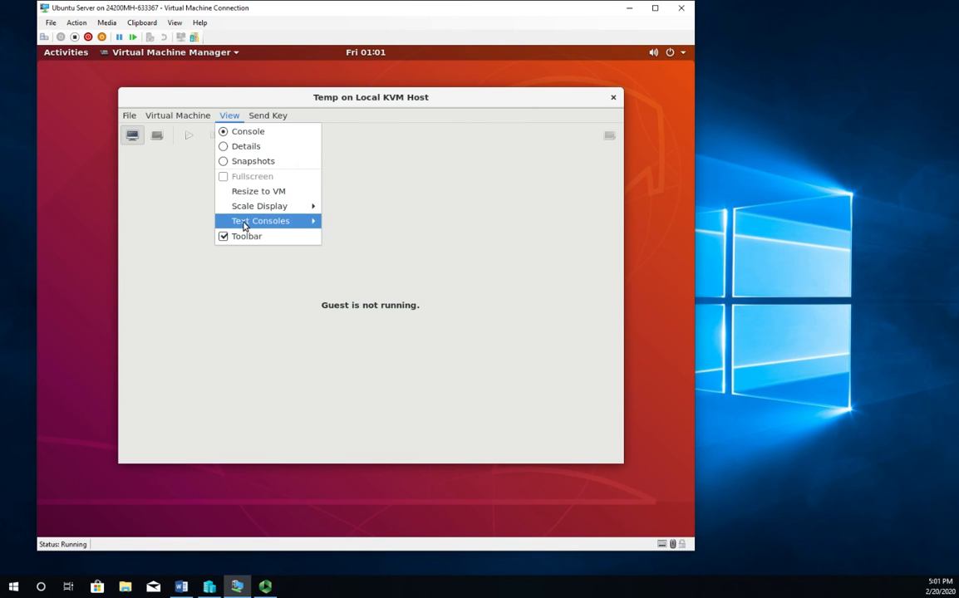
Show Temp's hardware details, look through the device list, and return to the console view.
left_click(249, 151)
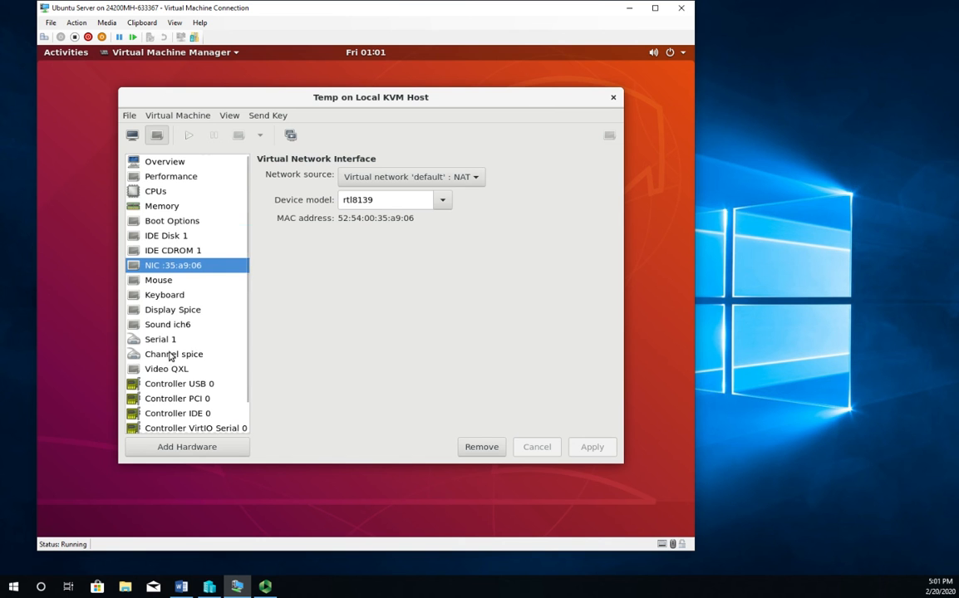
scroll(170, 355, "down", 2)
scroll(170, 356, "up", 2)
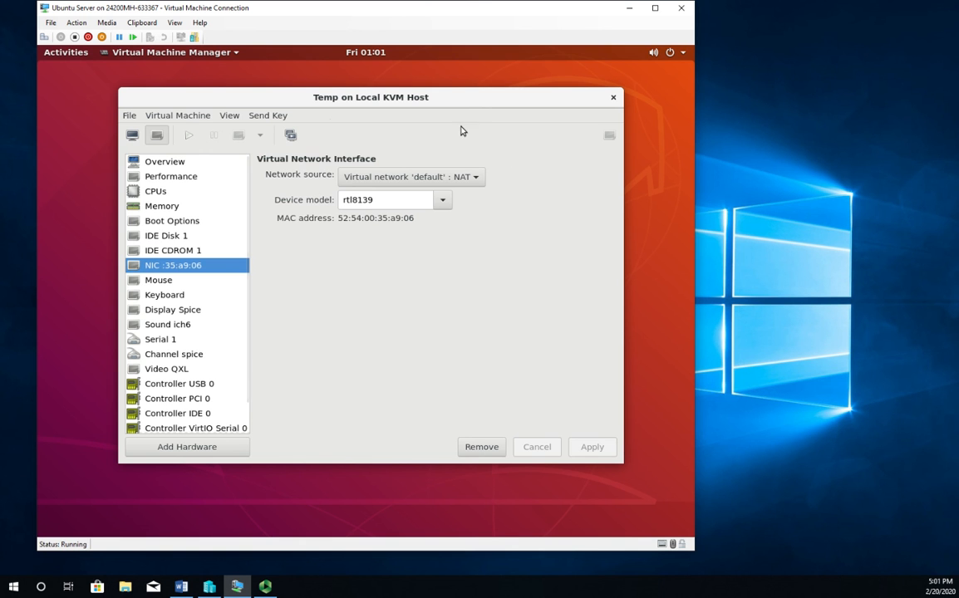
left_click(272, 118)
mouse_move(231, 117)
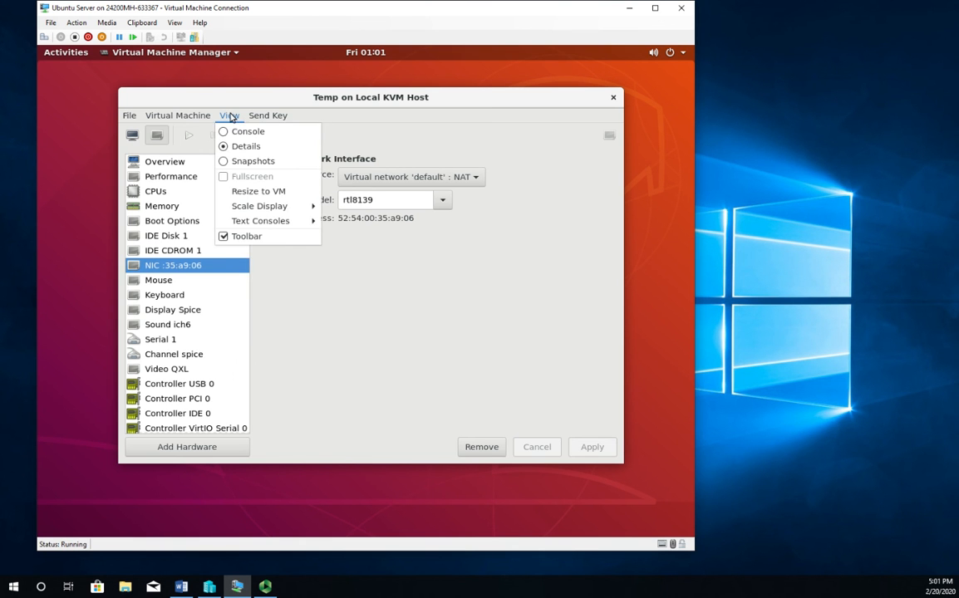
left_click(234, 132)
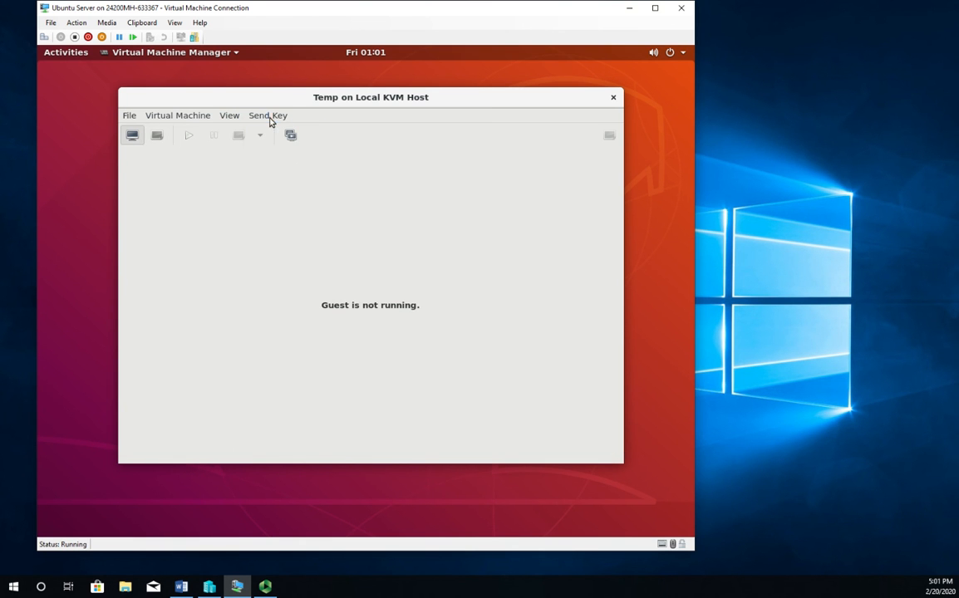
Review the key combinations that can be sent to the Temp virtual machine, and close its window.
left_click(270, 119)
left_click(272, 118)
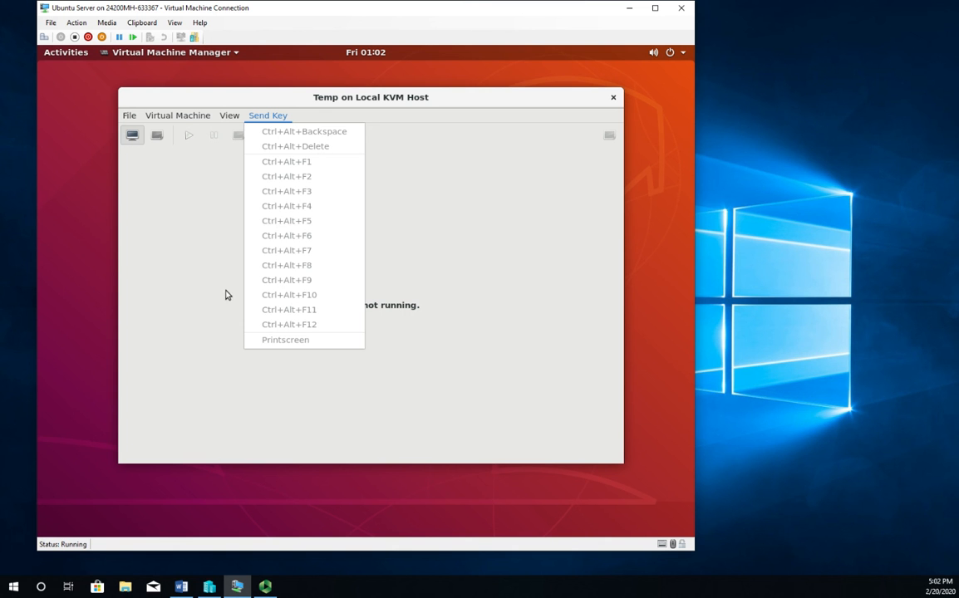
left_click(215, 275)
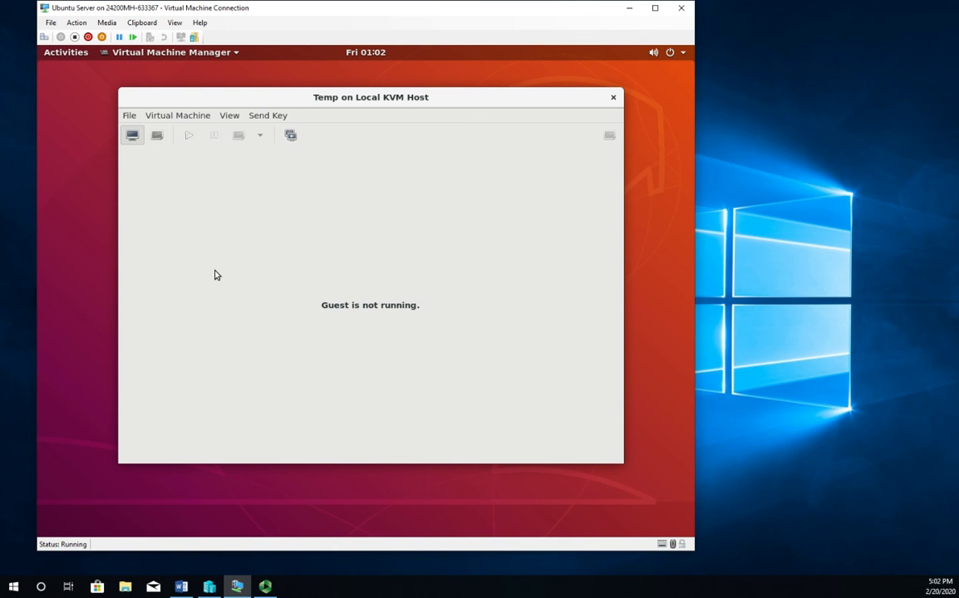
left_click(613, 97)
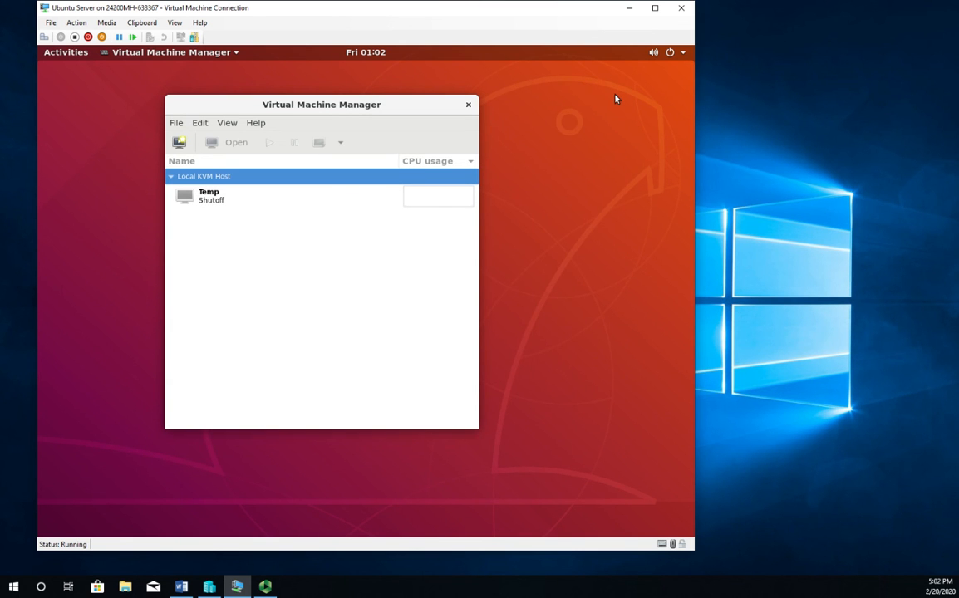